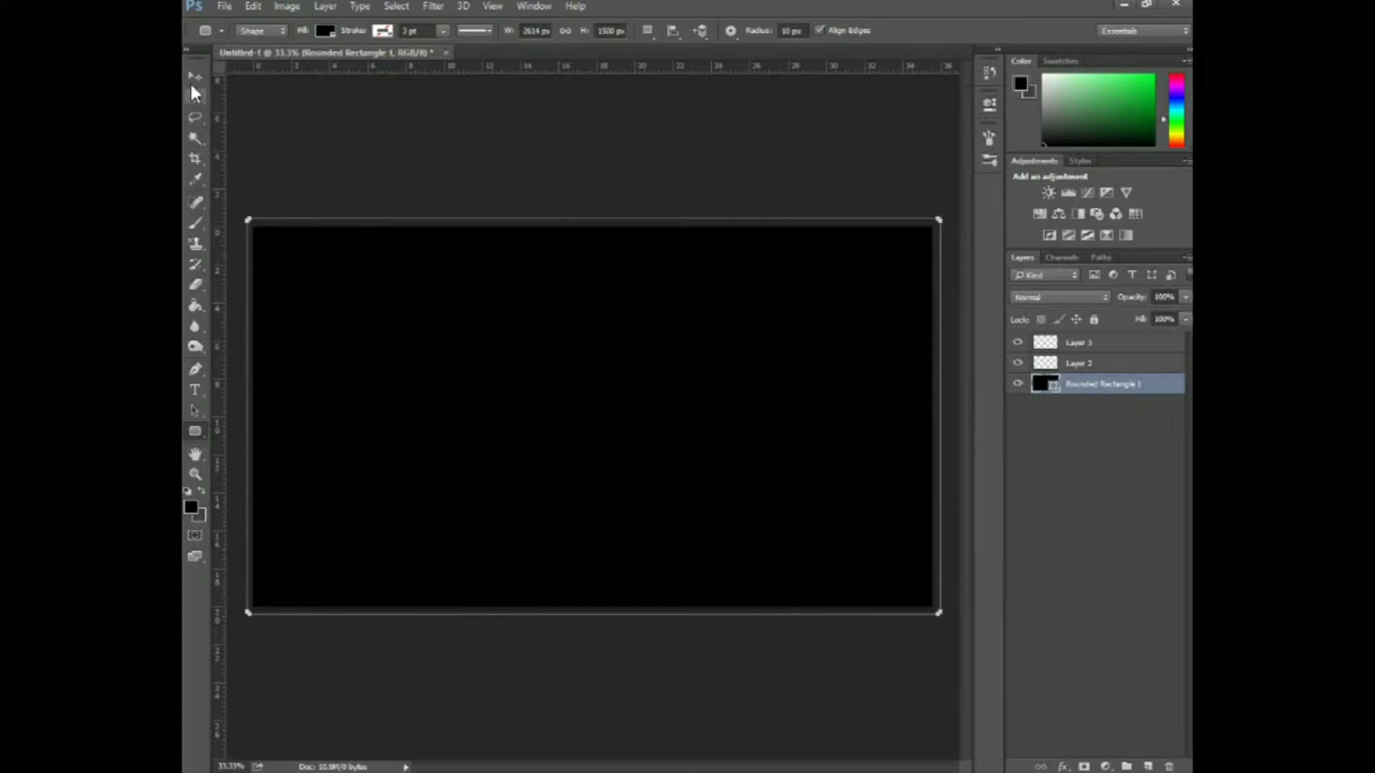
Place guides along all four canvas edges, plus horizontal guides at about 8 and 14 on the vertical ruler.
drag(219, 214, 253, 363)
drag(219, 409, 932, 482)
drag(591, 66, 583, 227)
drag(588, 67, 535, 606)
drag(546, 66, 495, 379)
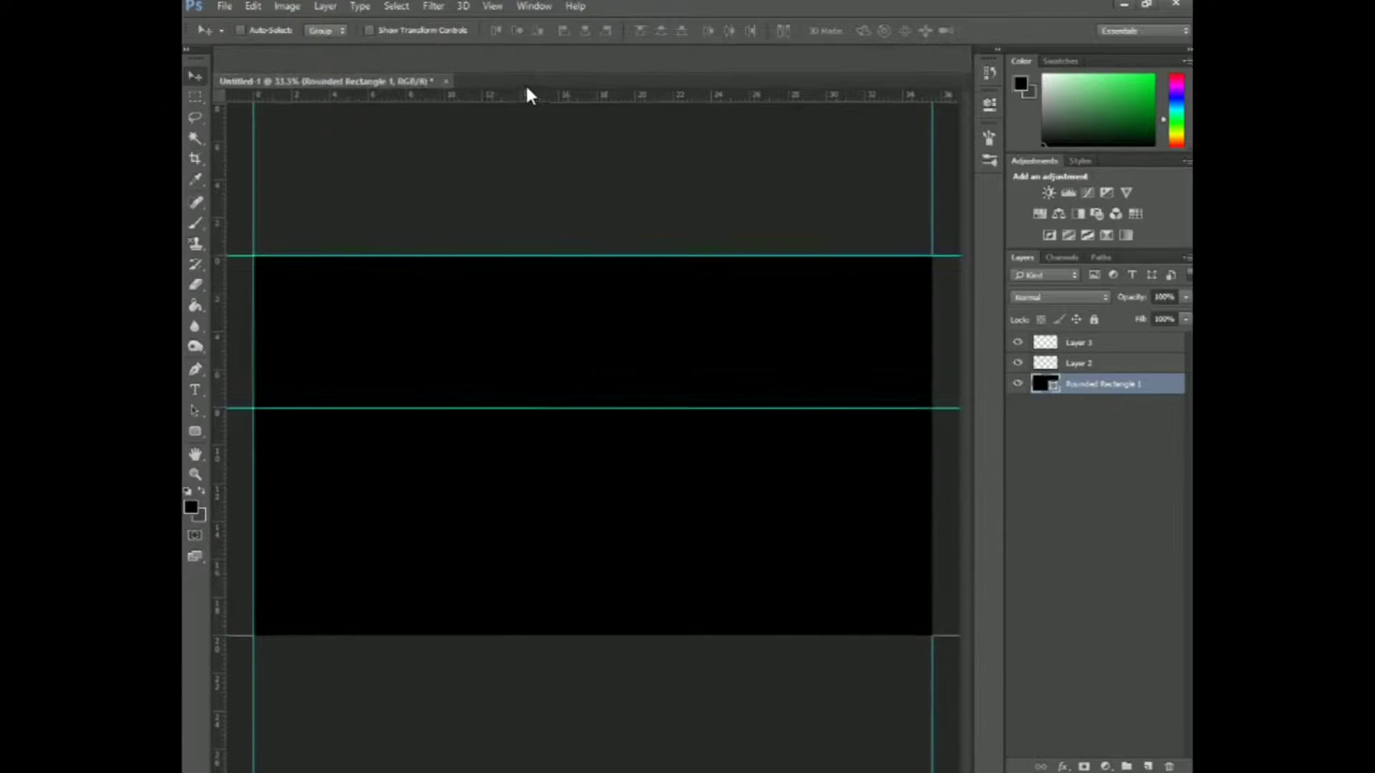
drag(523, 66, 482, 493)
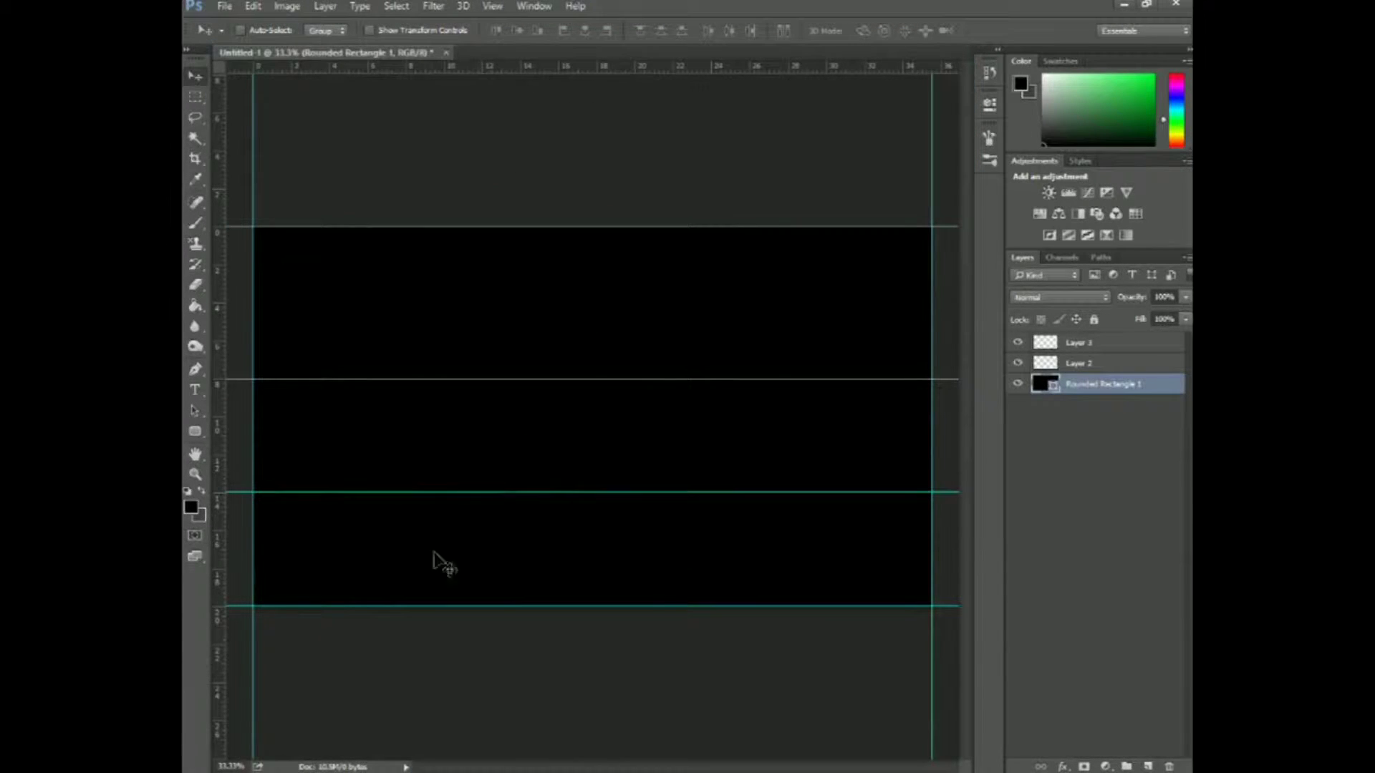
Open the Facebook, Twitch and Twitter logos, the smoke effect, TheGhostsAreReal and the three GhostsWallpaper images, ignoring the invalid ICC profile.
click(224, 6)
click(243, 37)
click(675, 328)
scroll(677, 330, down, 3)
ctrl+click(366, 182)
ctrl+click(451, 183)
ctrl+click(537, 182)
ctrl+click(451, 282)
ctrl+click(623, 290)
scroll(630, 215, down, 5)
ctrl+click(451, 200)
scroll(547, 215, down, 3)
click(554, 374)
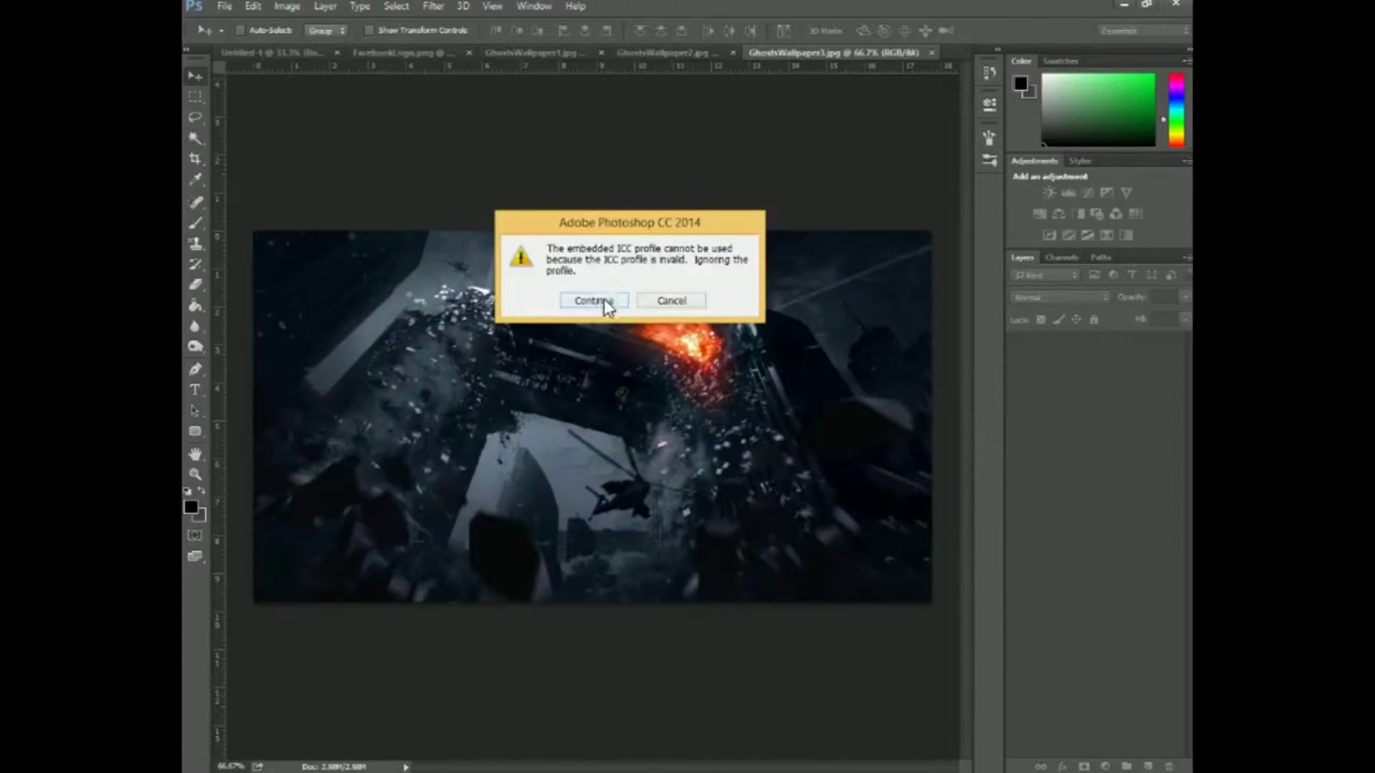
click(600, 298)
Look through the opened images and close GhostsWallpaper2, GhostsWallpaper3 and TheGhostsAreReal.
click(387, 53)
click(444, 52)
click(626, 52)
click(376, 55)
click(262, 53)
click(645, 54)
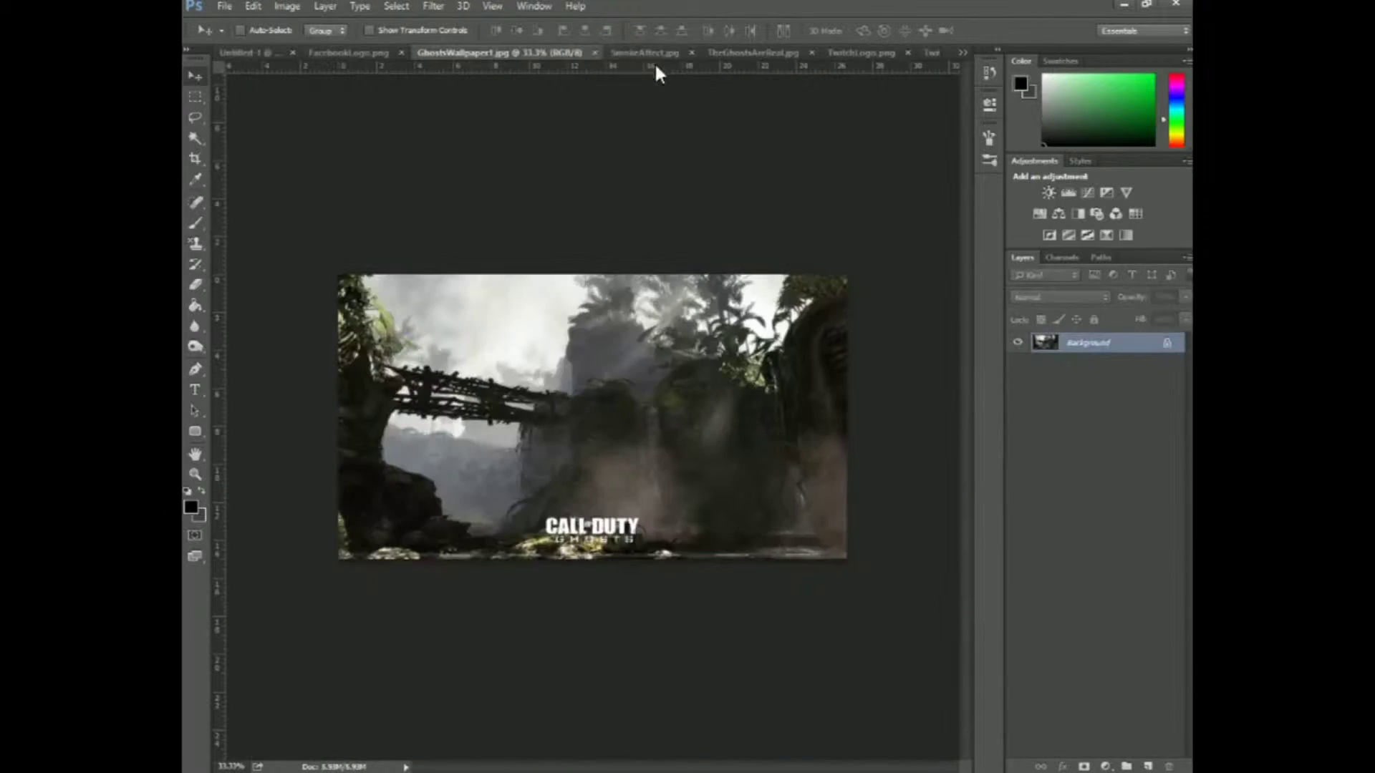
click(777, 55)
click(809, 53)
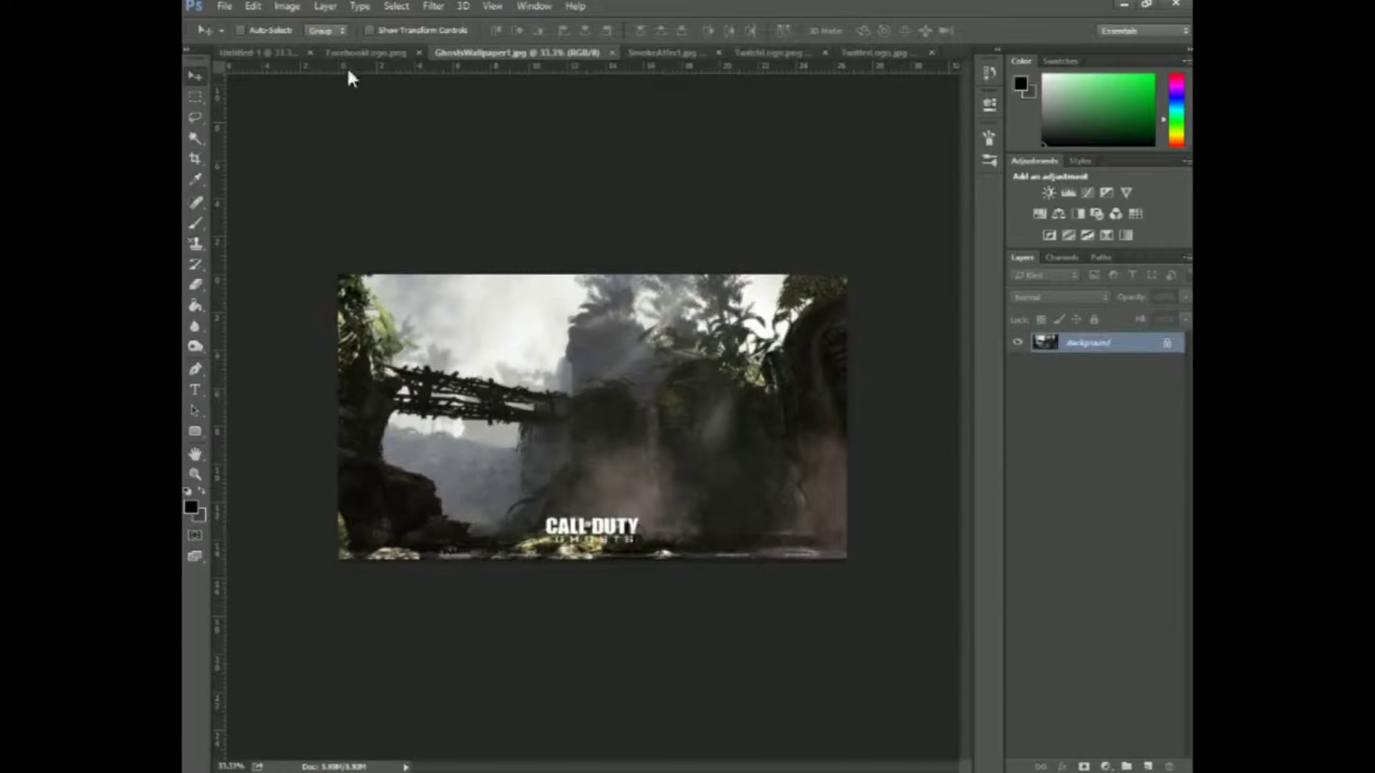
Copy the GhostsWallpaper1 image into the Untitled-1 banner and align it with the canvas's right edge.
click(369, 53)
click(544, 53)
drag(278, 56, 455, 428)
drag(583, 466, 682, 456)
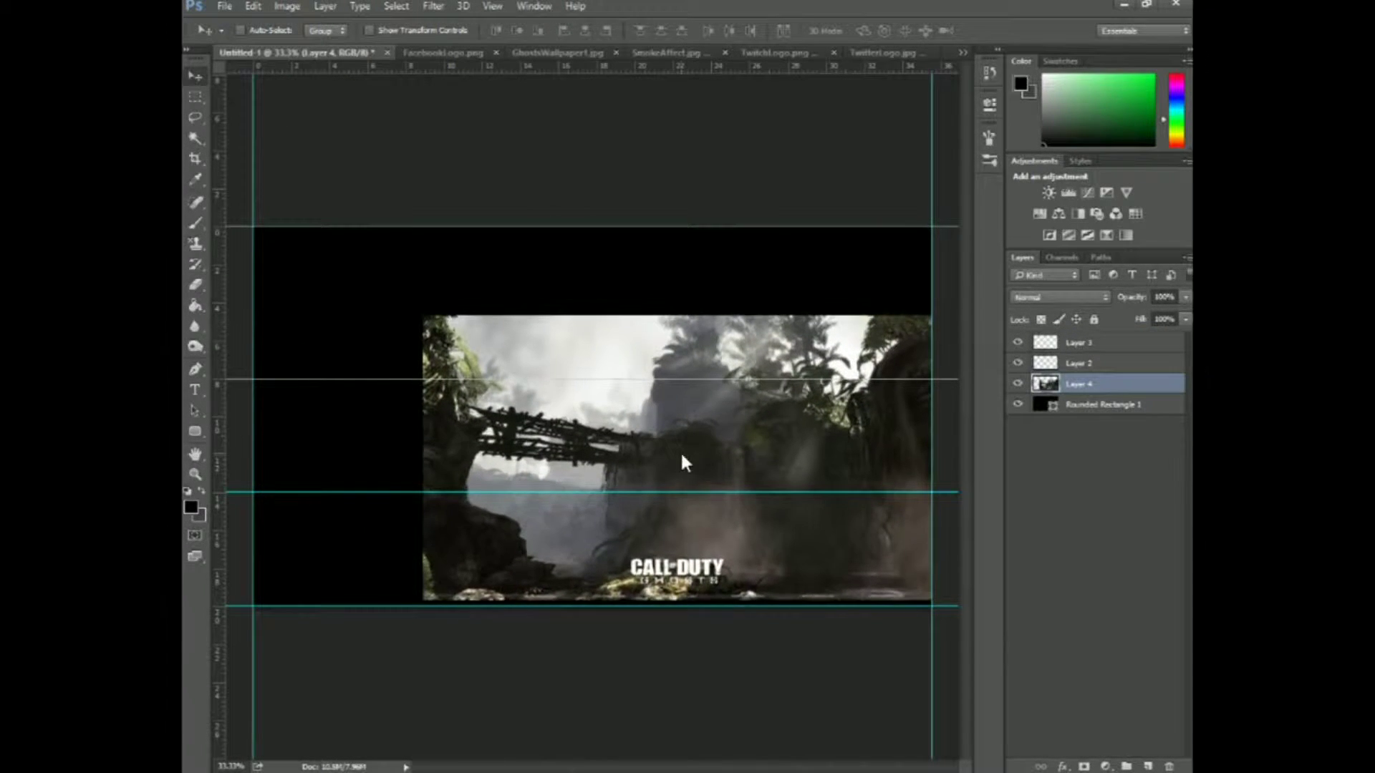
Delete the wallpaper parts above and below the two middle guides, leaving only the strip between them.
click(197, 98)
drag(252, 227, 932, 378)
key(Delete)
drag(254, 492, 936, 605)
key(Delete)
key(v)
key(ctrl+d)
Duplicate the wallpaper strip layer, flip the copy horizontally and move it over to the canvas's left edge.
right_click(1097, 381)
click(945, 264)
key(Return)
click(253, 6)
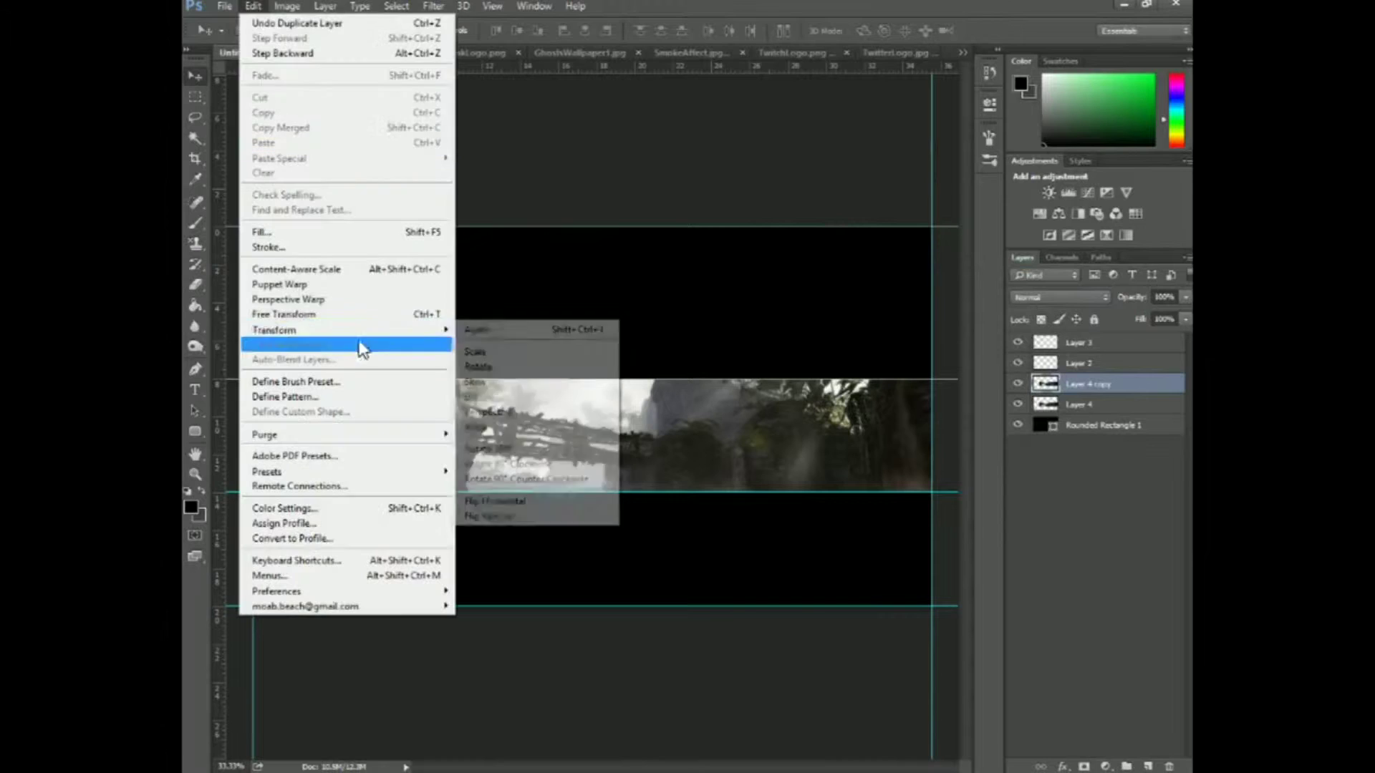
click(513, 502)
drag(631, 452, 400, 487)
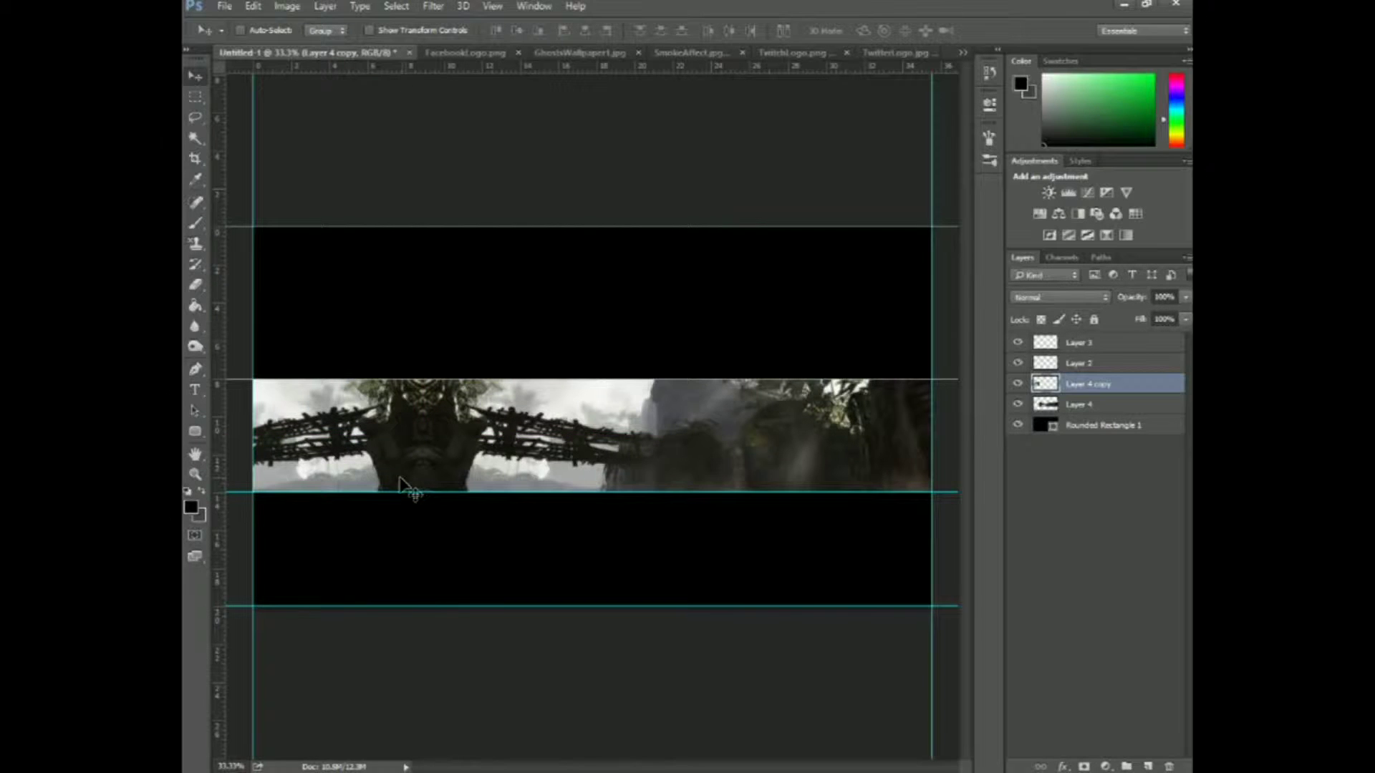
Try flipping the copied wallpaper strip horizontally again, flip it back and adjust its position by small nudges.
click(253, 5)
mouse_move(286, 329)
click(512, 502)
drag(299, 469, 378, 467)
click(253, 6)
mouse_move(286, 329)
click(513, 501)
key(Left)
key(Left)
key(Left)
Add the channel name as text on the wallpaper strip and set its font size to 100 pt.
click(195, 390)
click(522, 442)
click(537, 31)
click(522, 298)
double_click(496, 30)
text(100)
key(Return)
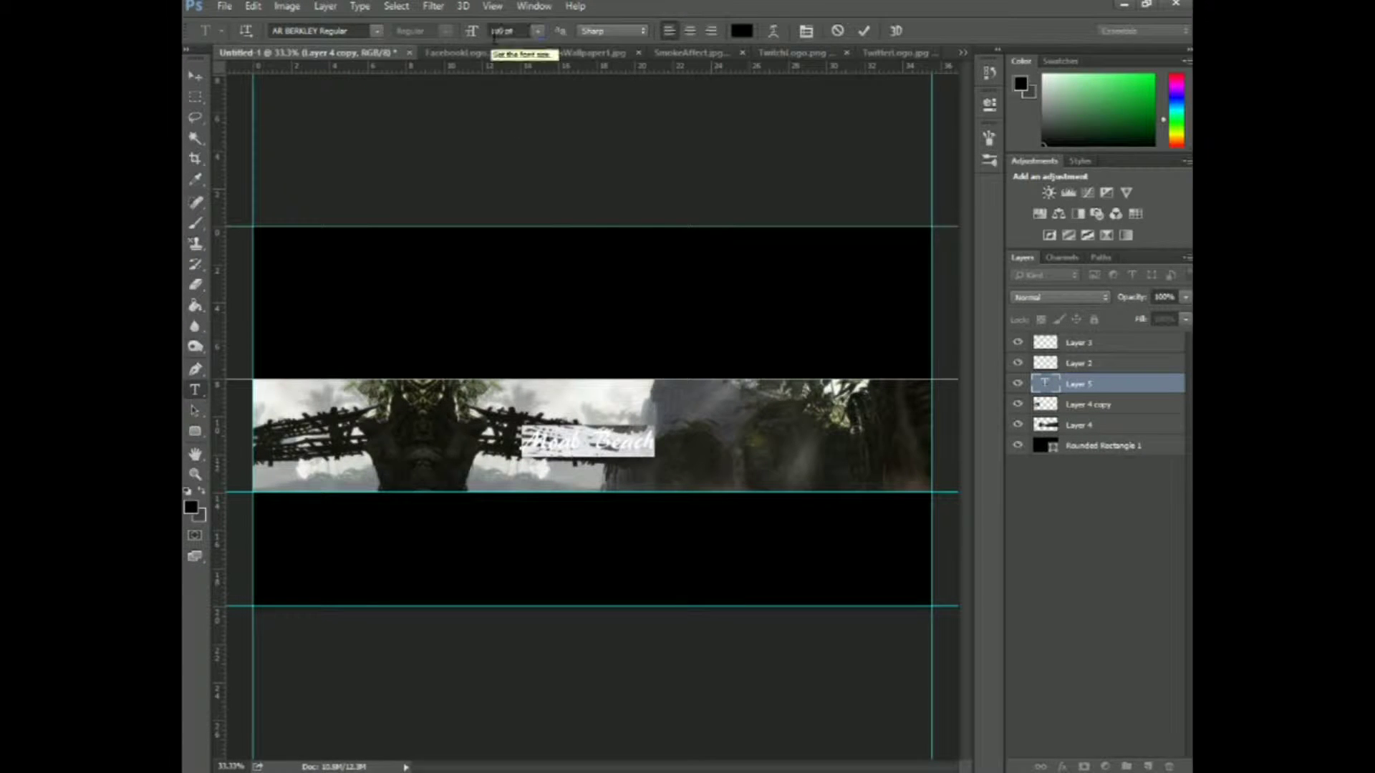
Check the available fonts, switch to File Explorer's Fonts folder under Documents and install the FoughtKnight font.
click(376, 30)
drag(480, 112, 451, 761)
click(451, 766)
click(353, 619)
double_click(467, 503)
double_click(477, 468)
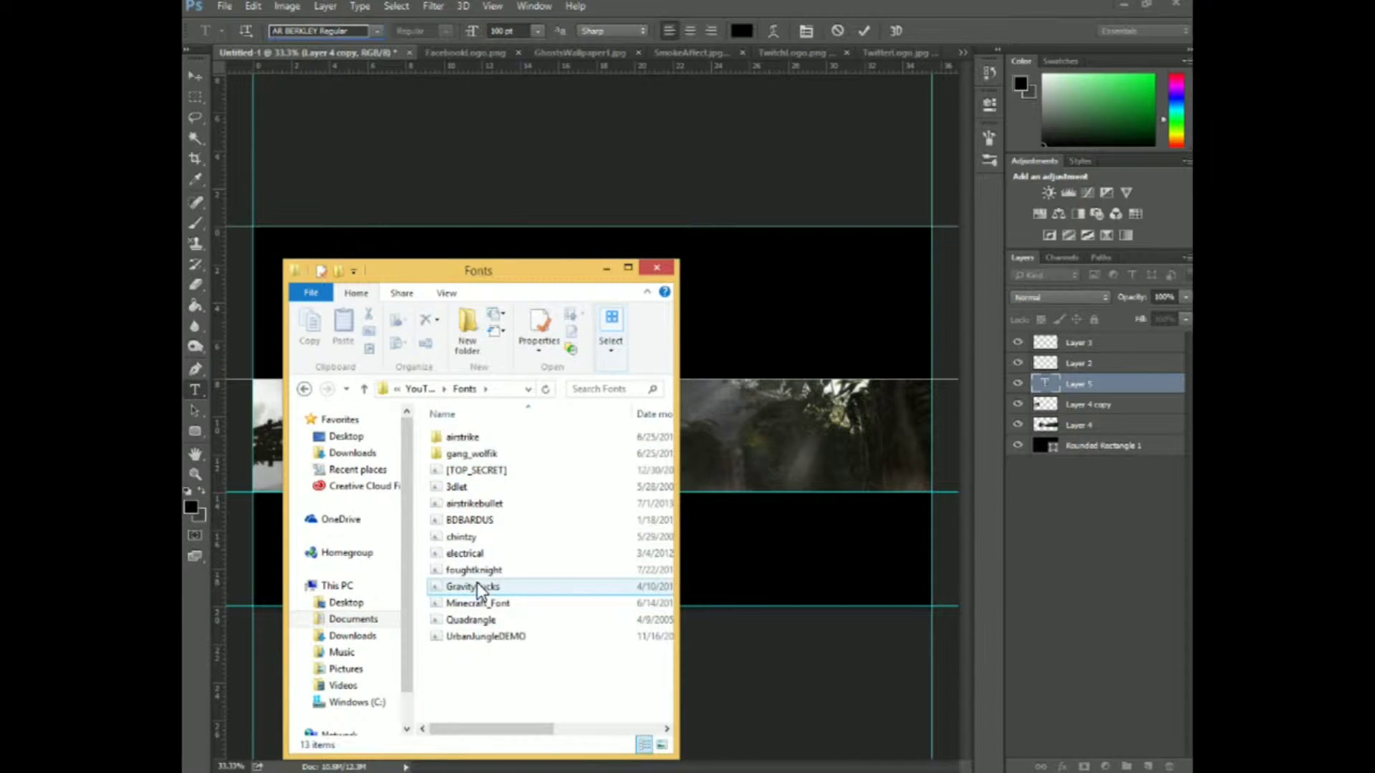
double_click(480, 570)
click(468, 222)
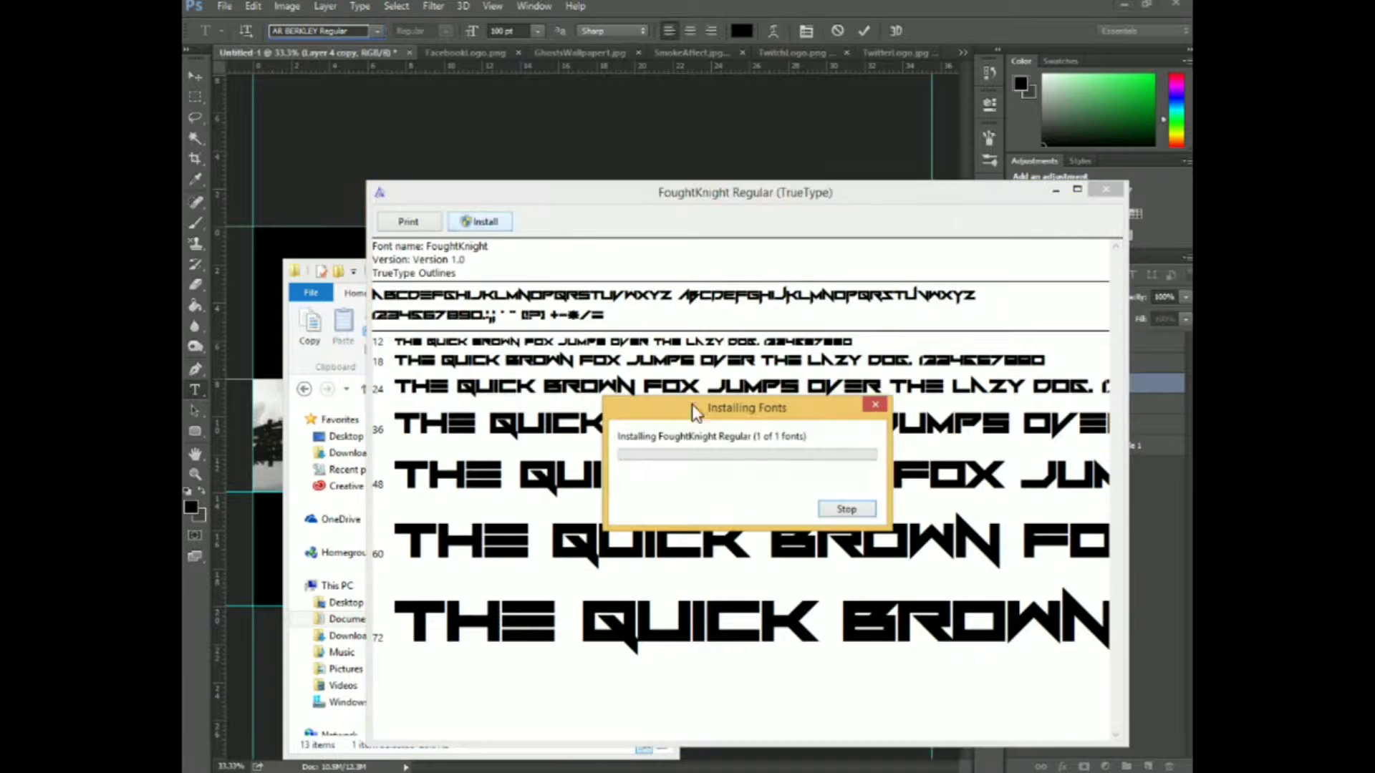
click(1105, 190)
Preview the chintzy, electrical and airstrikebullet fonts.
double_click(474, 539)
click(934, 26)
double_click(494, 553)
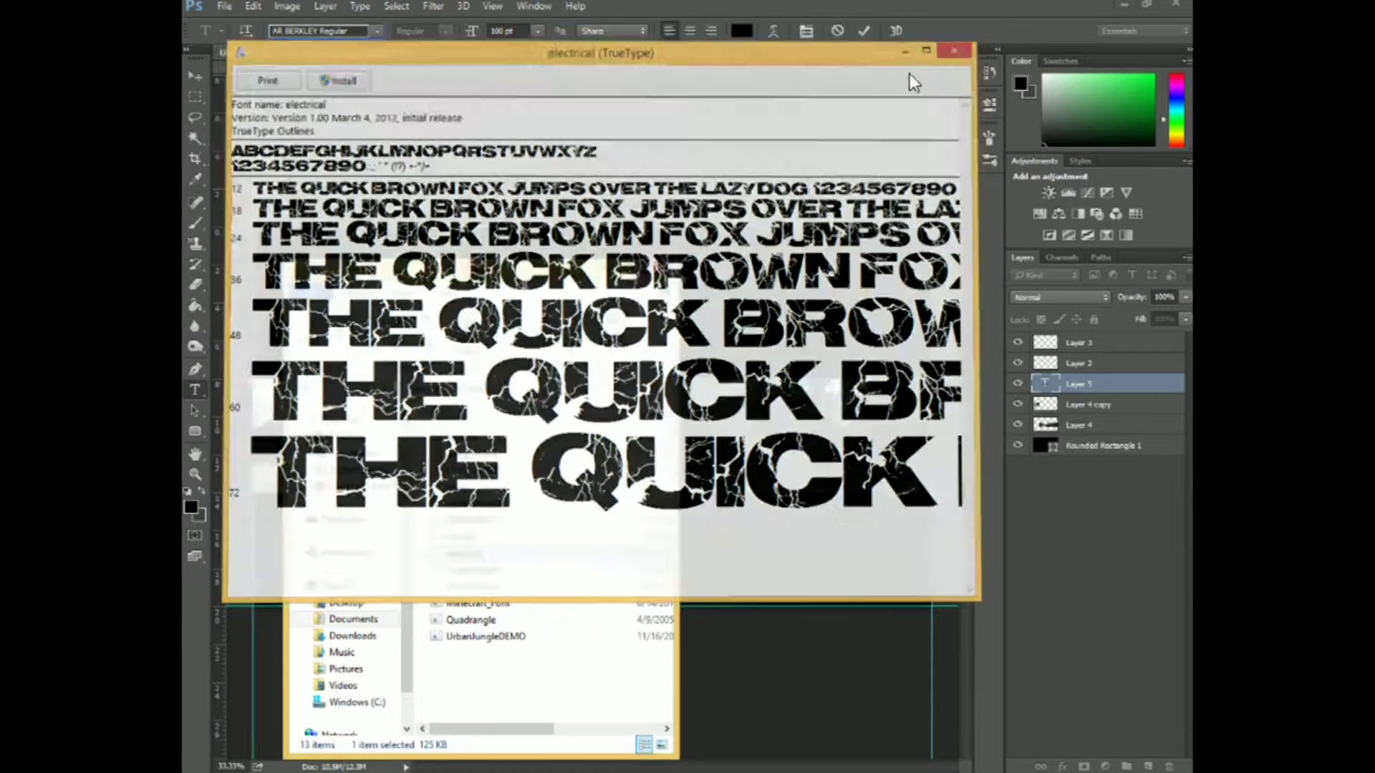
click(970, 46)
double_click(486, 504)
click(981, 64)
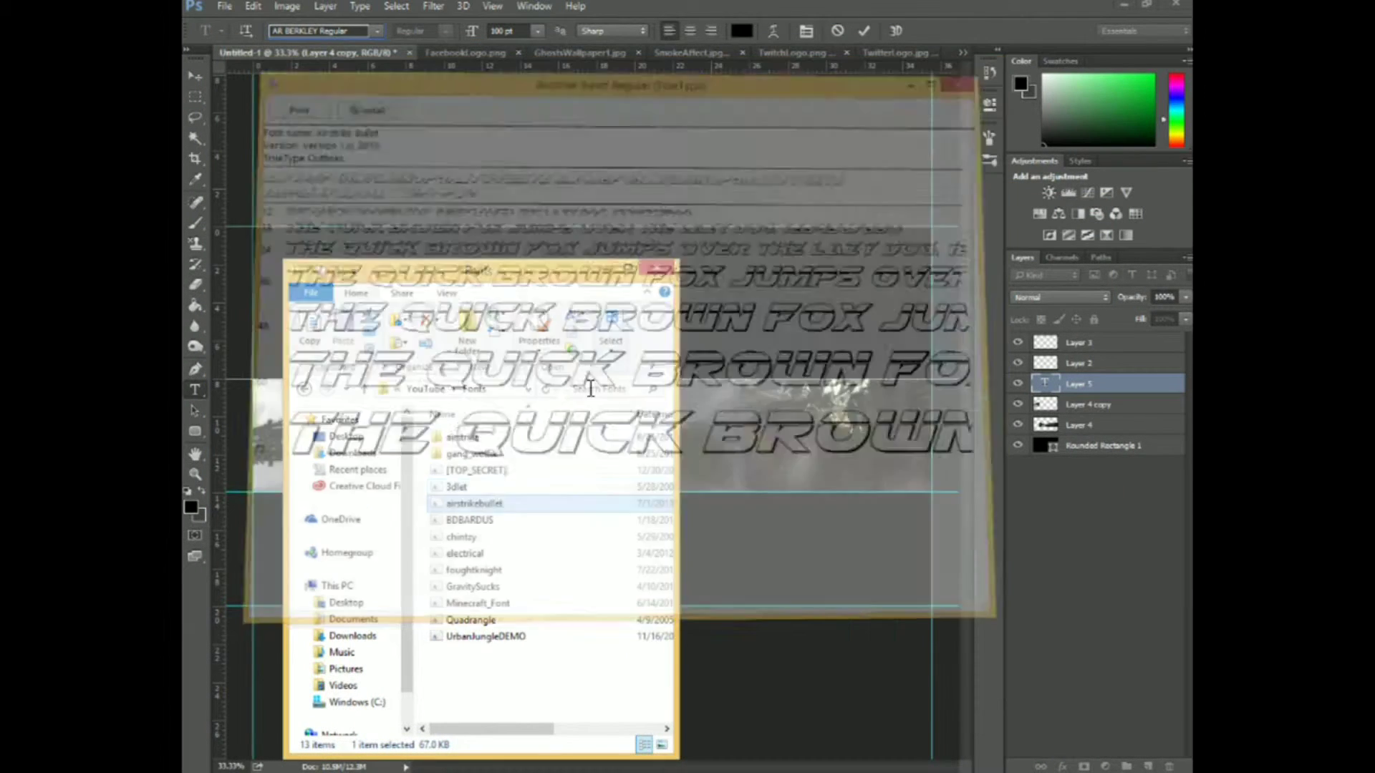
Install the Gang Wolfik font from the gang_wolfik folder and return to Photoshop.
double_click(480, 452)
double_click(482, 439)
click(377, 116)
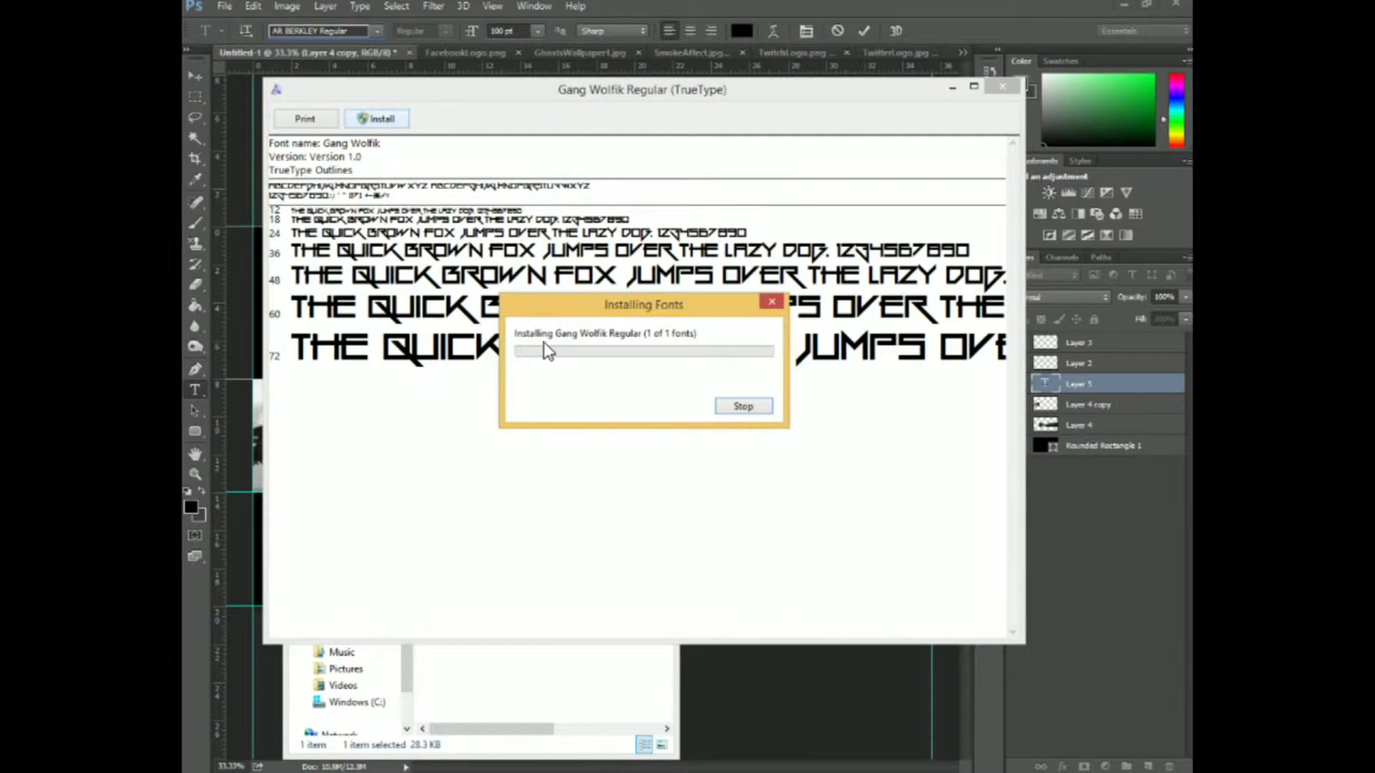
click(998, 88)
click(277, 175)
Set the channel name text to Gang Wolfik at 200 pt and move it up near the strip's top edge.
click(371, 29)
text(gang)
click(379, 77)
text(200)
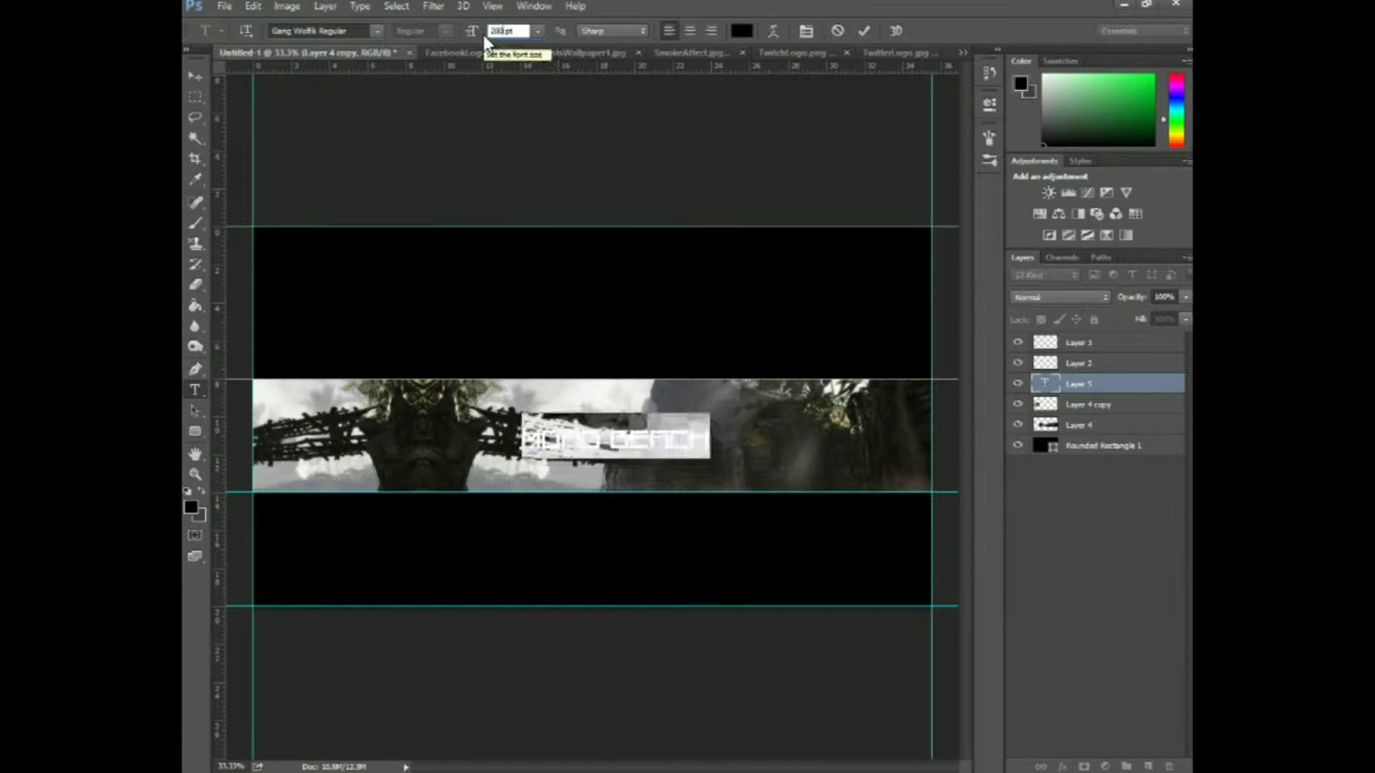
click(195, 75)
drag(556, 433, 534, 398)
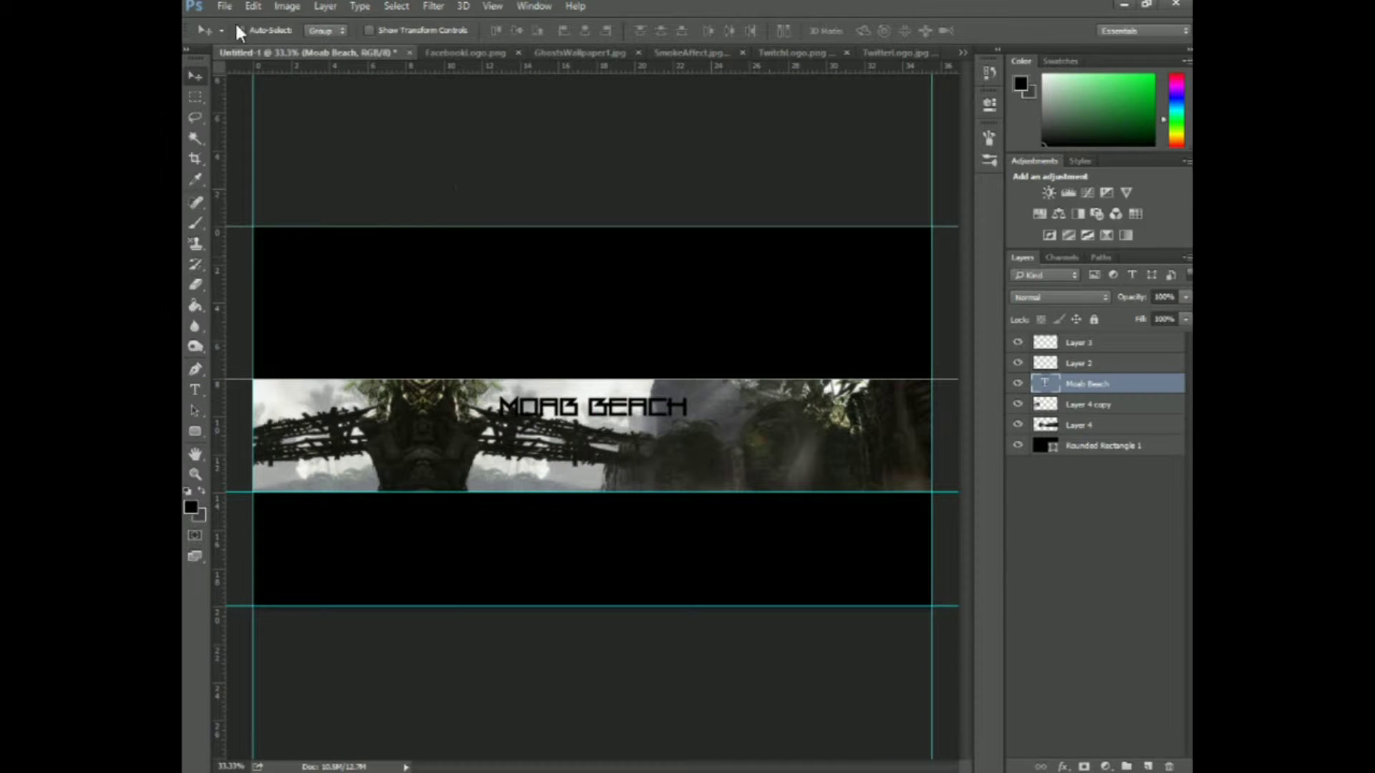
Scale the channel name text to about 118% width and 173% height and center it near the strip's top.
click(253, 6)
mouse_move(289, 337)
click(492, 353)
drag(637, 426, 665, 394)
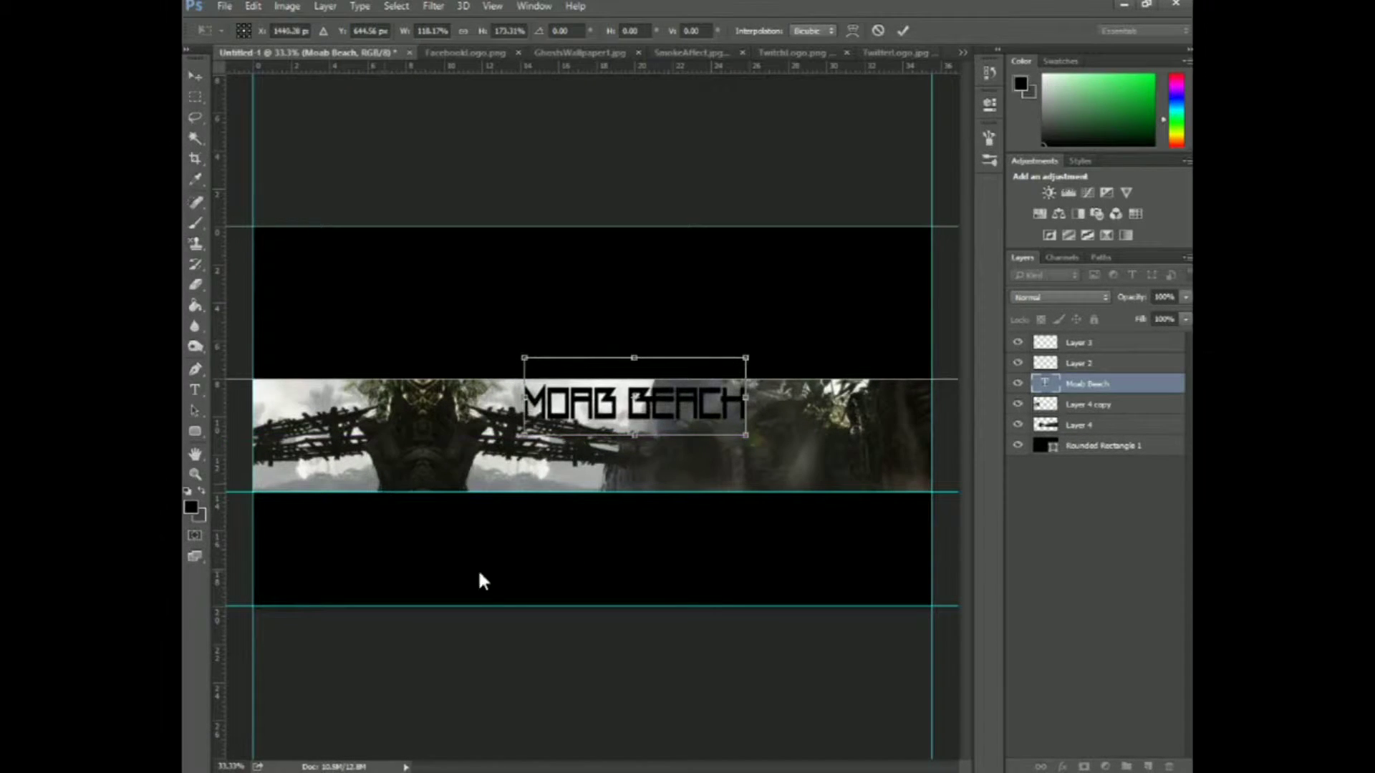
key(Return)
Copy the Facebook logo into the banner, scale it down to a small icon and place it in the upper-left black area.
click(466, 52)
drag(433, 270, 565, 428)
click(254, 5)
mouse_move(313, 331)
click(488, 354)
drag(664, 661, 306, 285)
drag(272, 244, 325, 316)
key(Return)
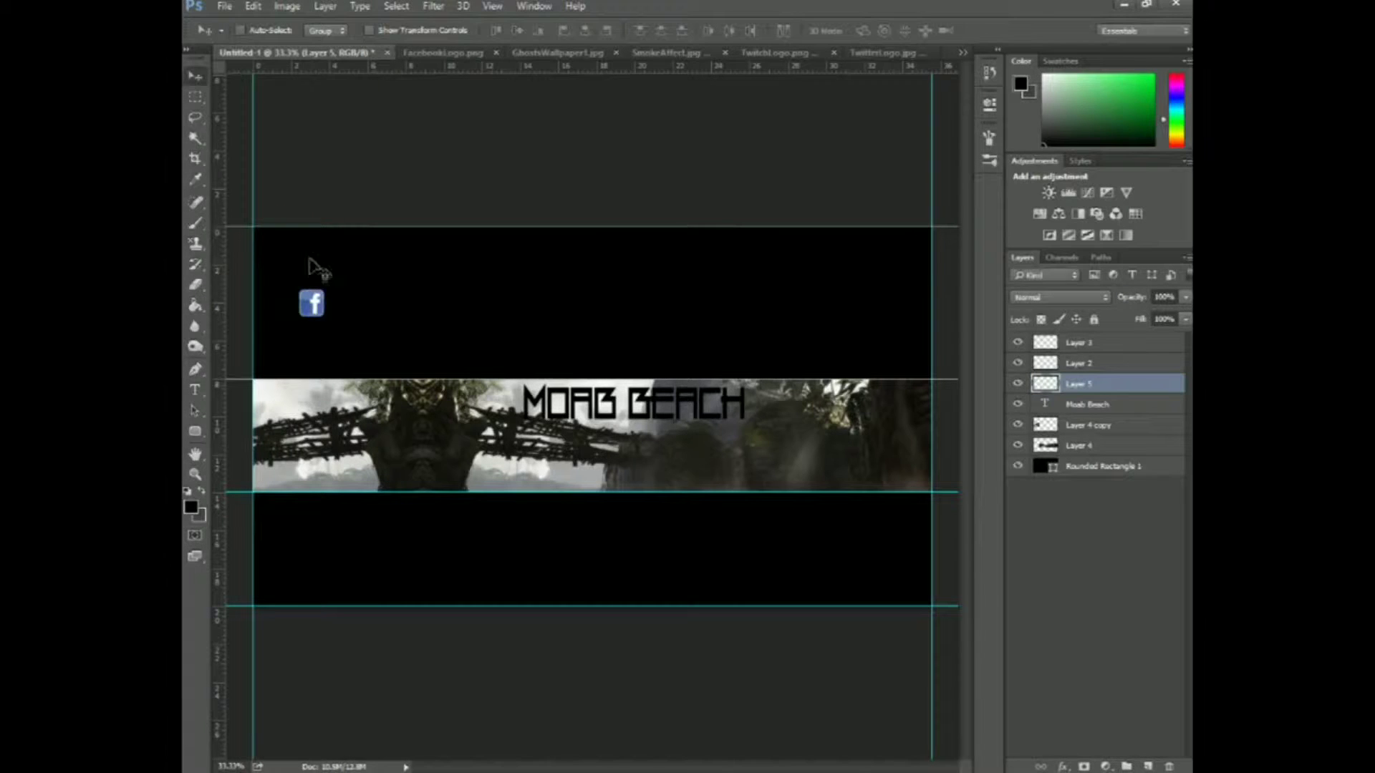
Draw a rounded rectangle about 558 × 396 px at the strip's left end, with dark grey fill and a 10.15 pt black stroke.
click(195, 431)
mouse_move(254, 389)
mouse_down()
mouse_move(387, 462)
mouse_move(401, 492)
mouse_up()
click(885, 190)
click(885, 190)
click(852, 192)
click(860, 212)
click(791, 191)
click(766, 190)
click(793, 276)
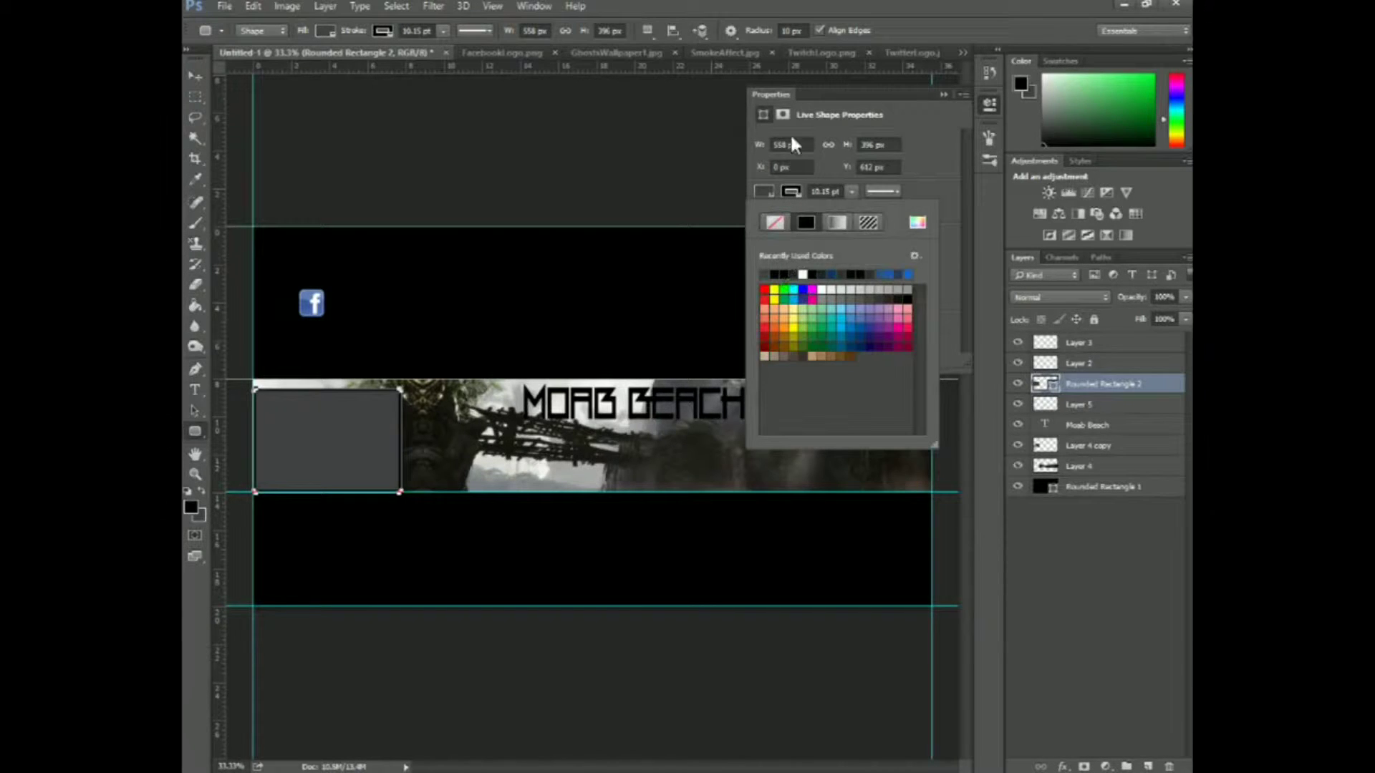
click(942, 95)
Draw a thin black rounded bar across the grey panel's top edge and nudge it down onto the panel.
drag(257, 390, 401, 388)
click(769, 189)
click(779, 274)
click(943, 96)
key(v)
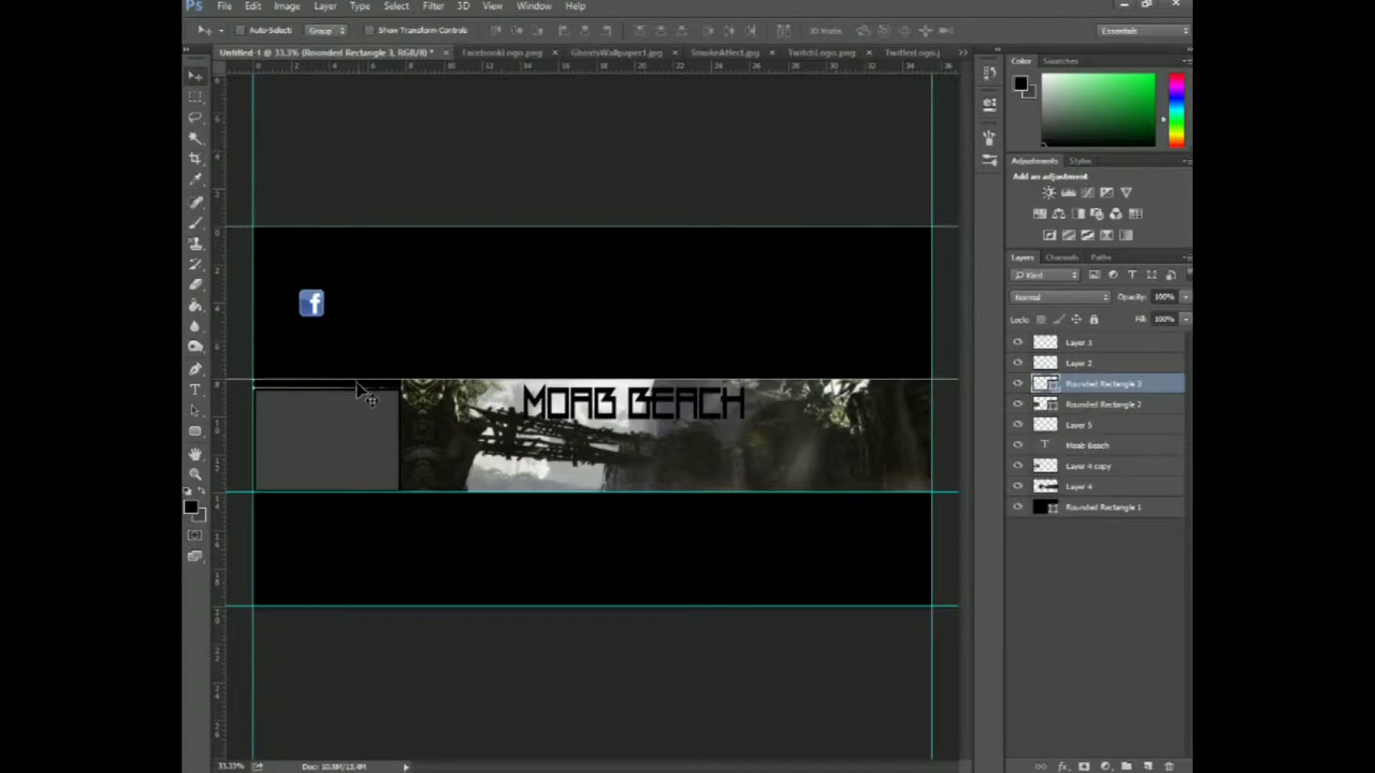
key(Down)
key(Down)
key(Down)
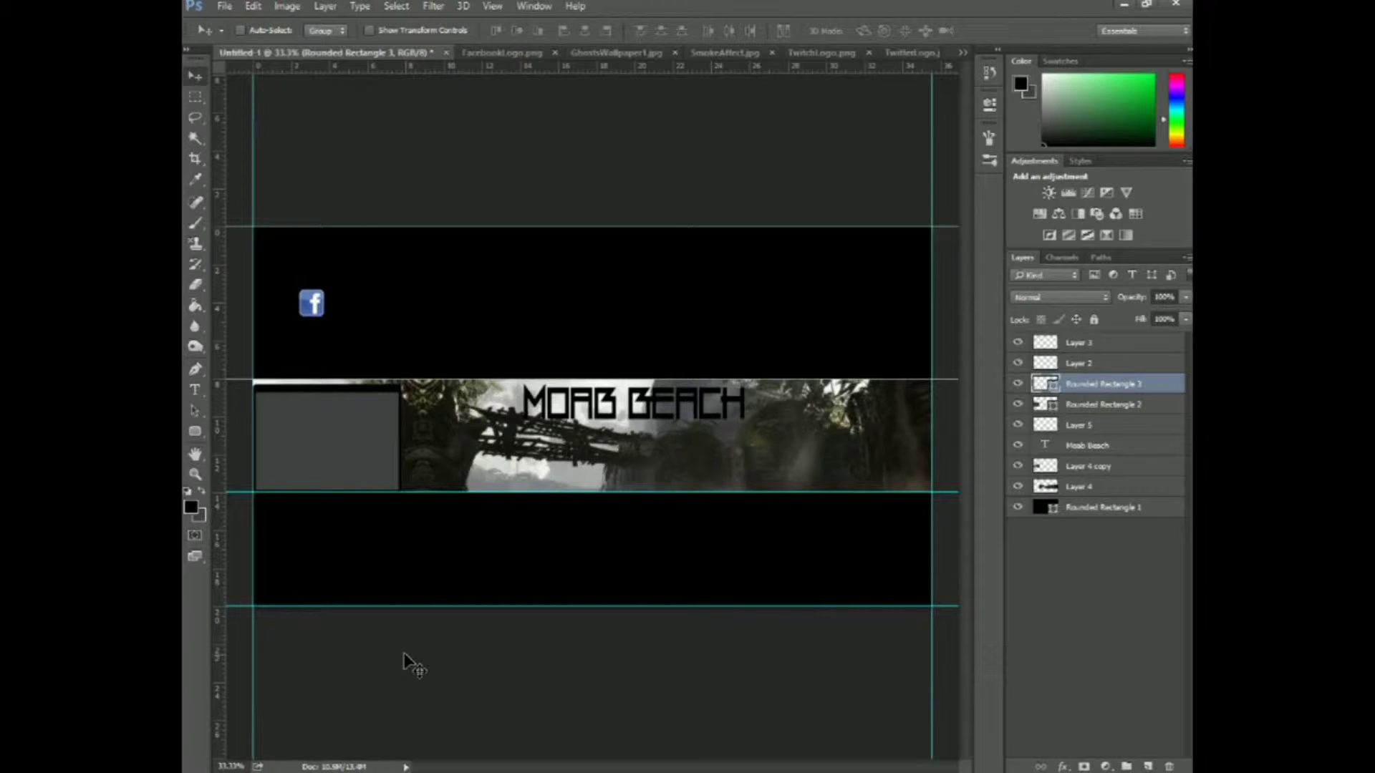
Bring the Facebook logo's layer to the front of the stack and place the logo over the grey panel.
click(1101, 428)
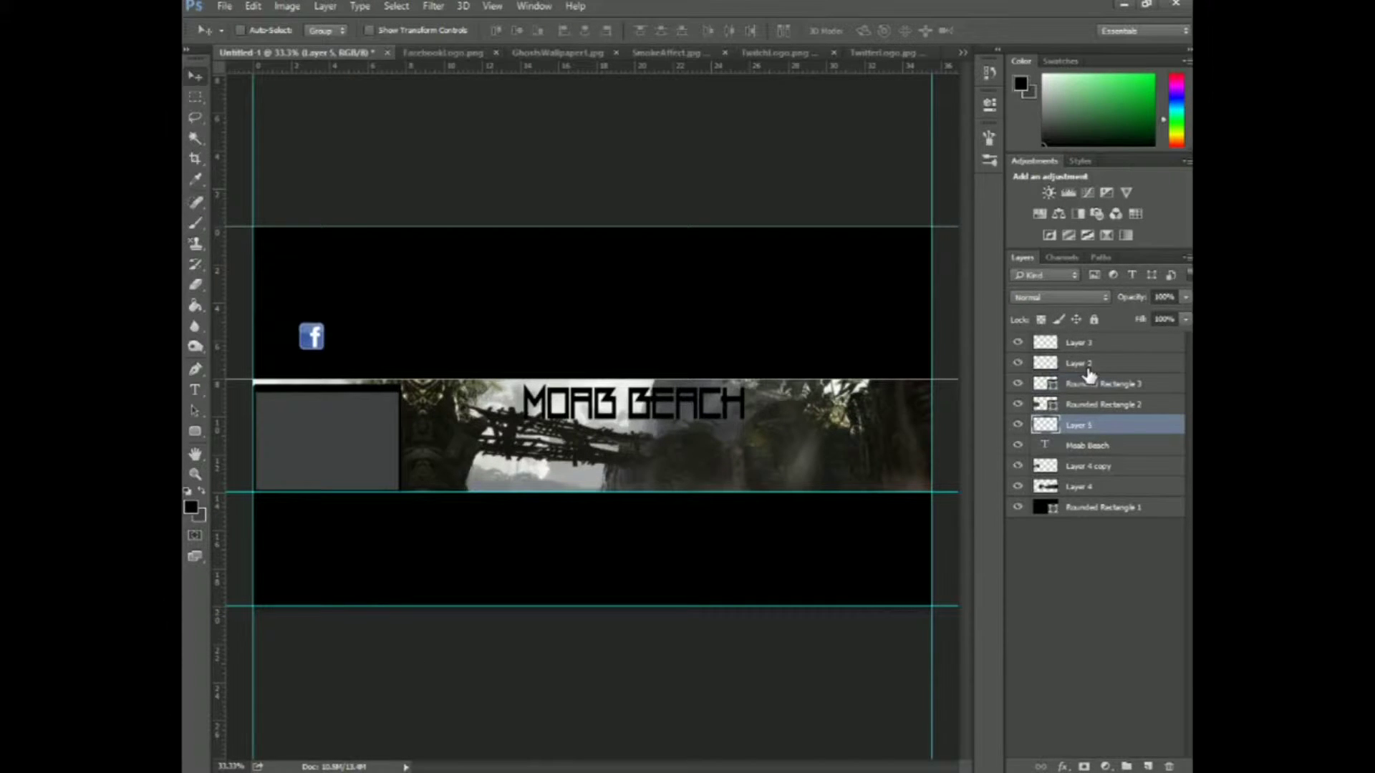
drag(1043, 331, 1096, 347)
right_click(1098, 348)
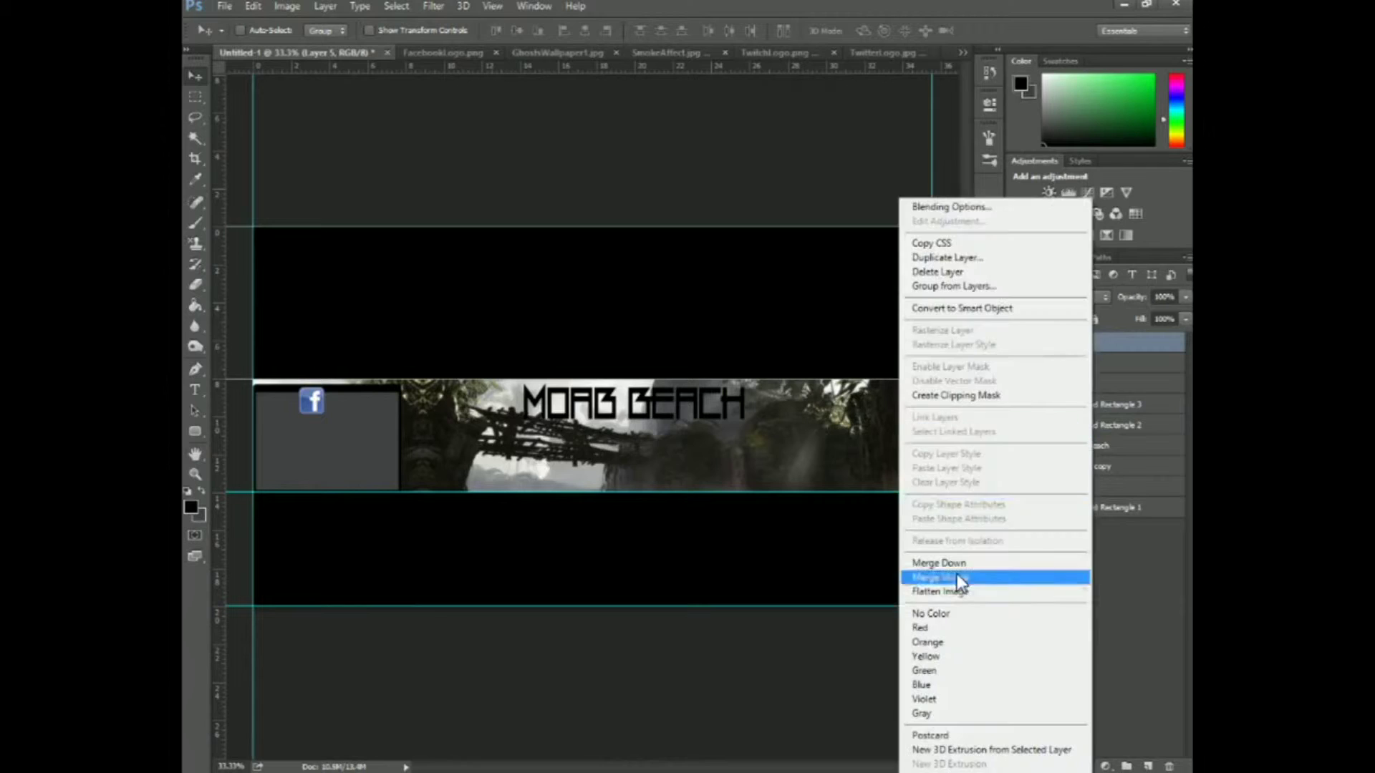
click(1106, 346)
Rename the Facebook logo's layer as FB Logo and position the logo in the grey panel's upper-left corner.
double_click(1086, 343)
text(FB Lo)
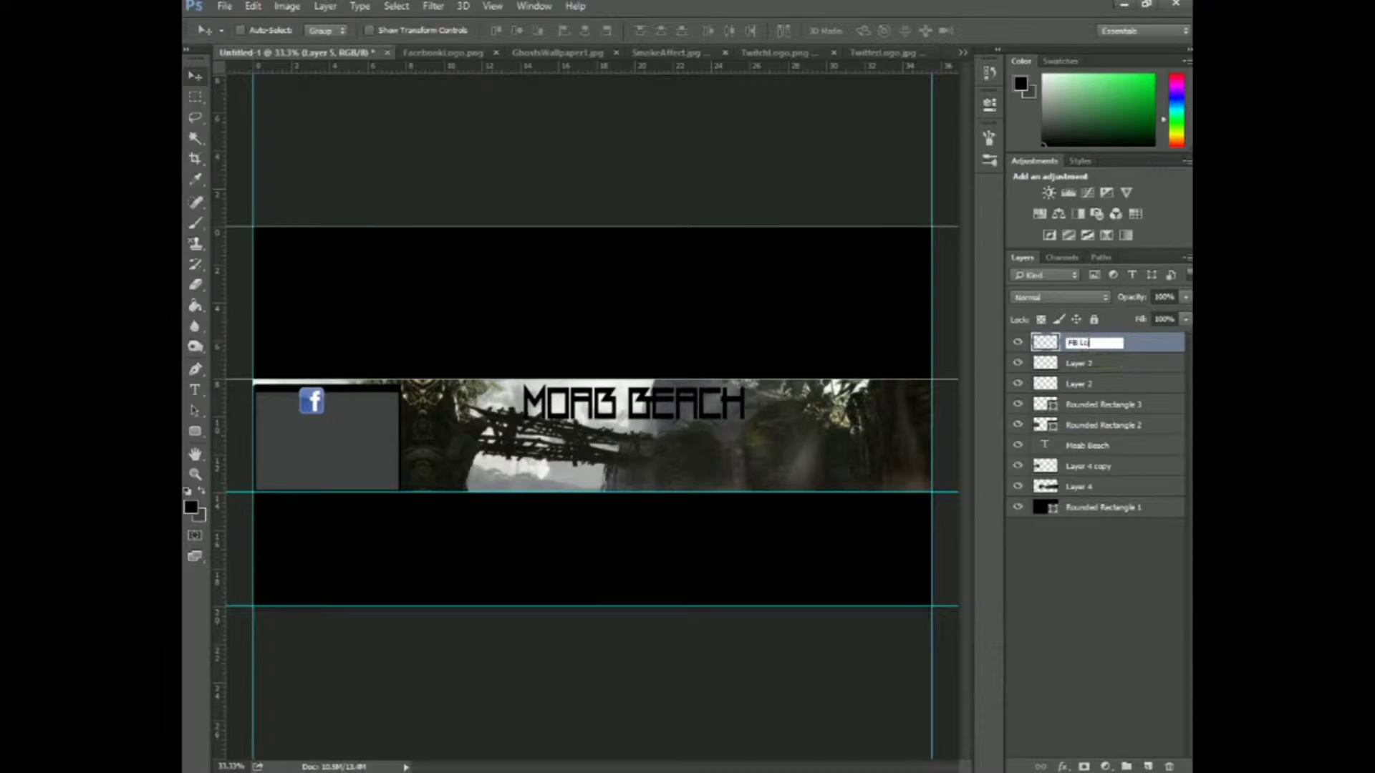
text(go)
click(1116, 575)
click(1103, 346)
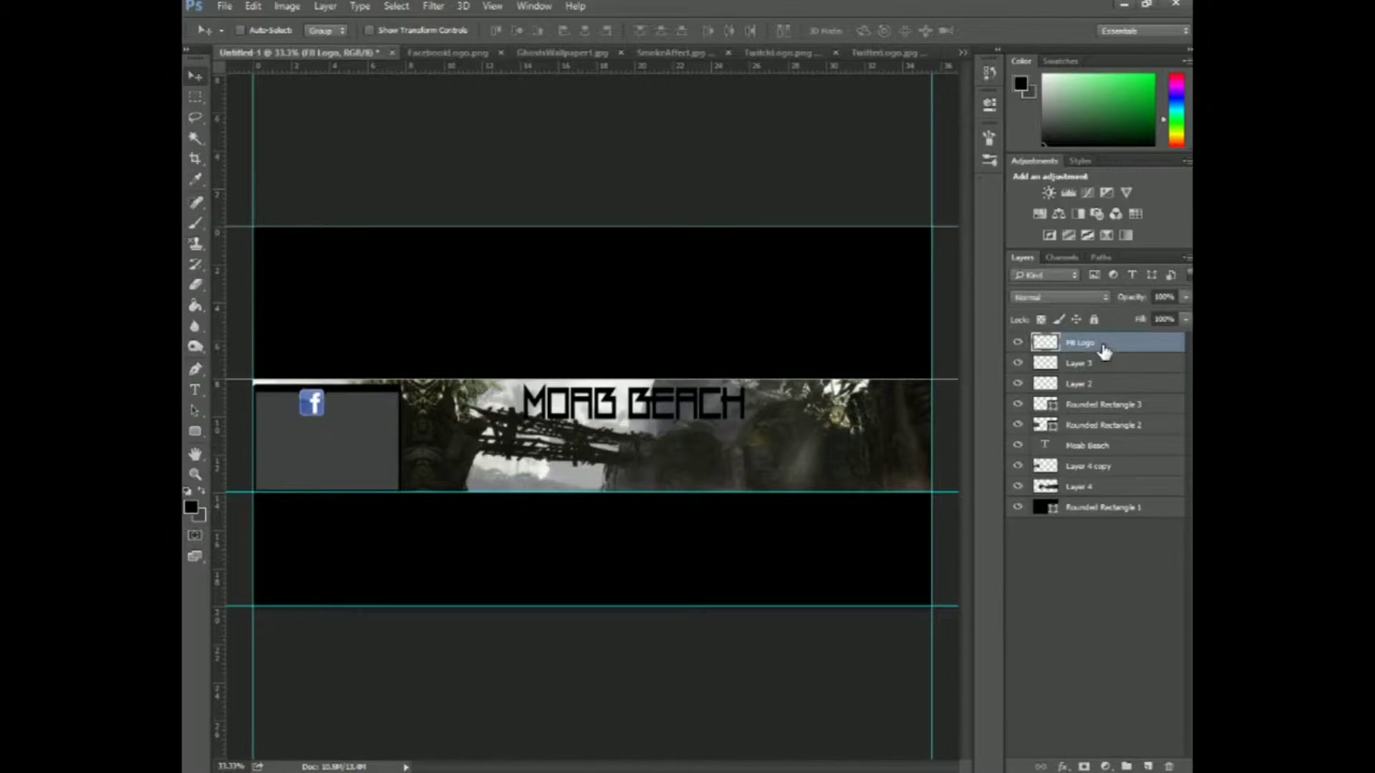
Add the channel name as 75 pt text and move it right beside the Facebook logo.
key(t)
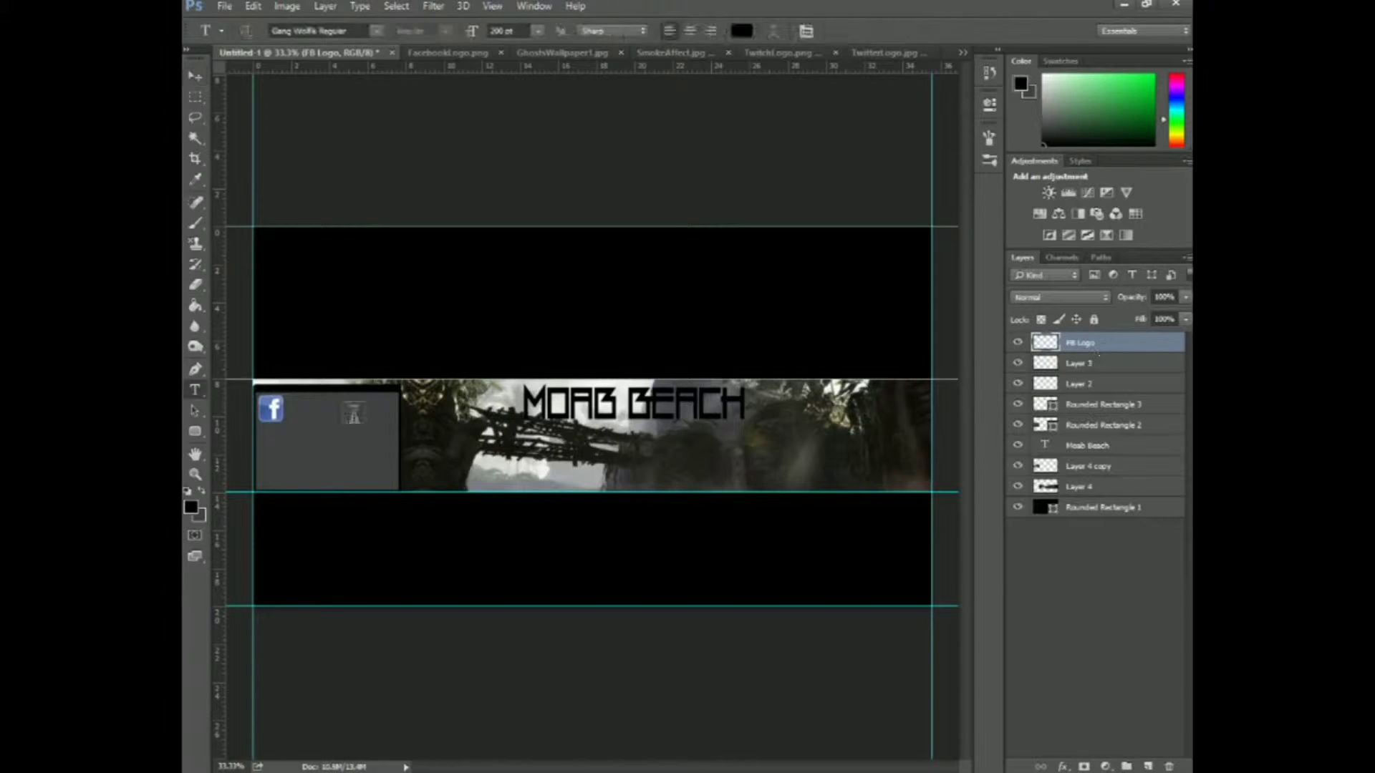
click(305, 409)
text(Moab Beach)
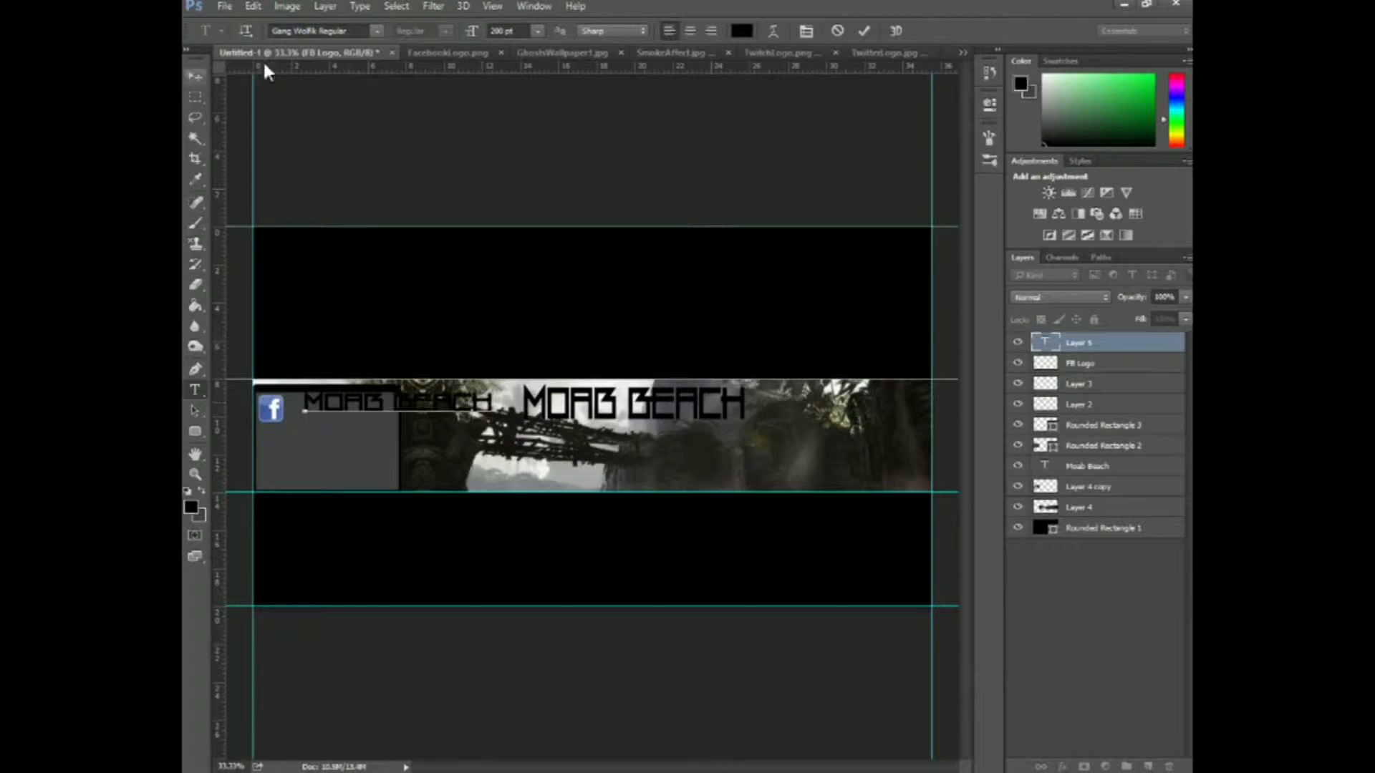
key(ctrl+a)
text(25)
key(BackSpace)
key(BackSpace)
text(40)
click(195, 75)
drag(336, 410, 287, 409)
Try the FoughtKnight font on the small channel name beside the Facebook logo.
click(197, 391)
click(377, 30)
text(fo)
key(Return)
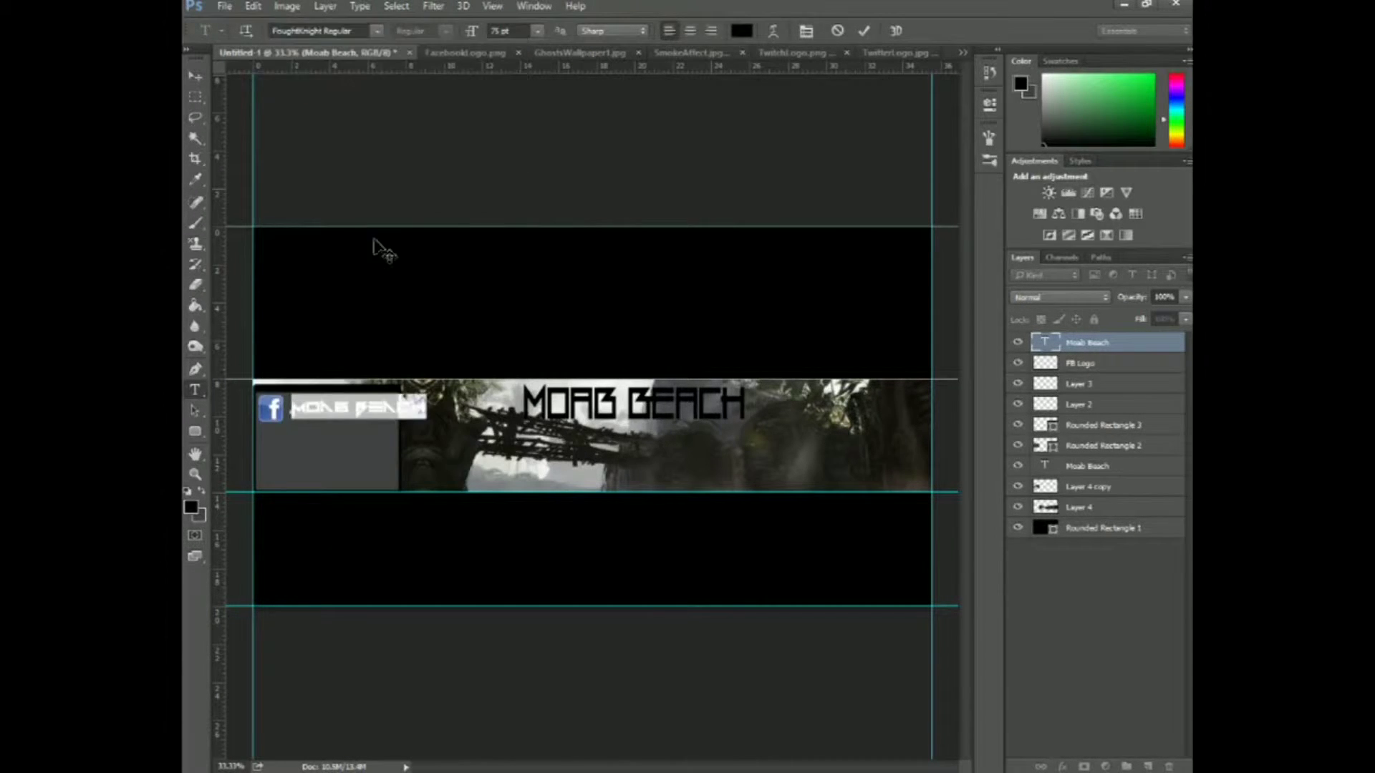
key(ctrl+Return)
key(v)
Set the small channel name's font to Gang Wolfik and enlarge it to nearly fill the panel's width.
click(197, 391)
drag(423, 408, 284, 409)
click(373, 30)
text(gang)
key(Return)
key(ctrl+Return)
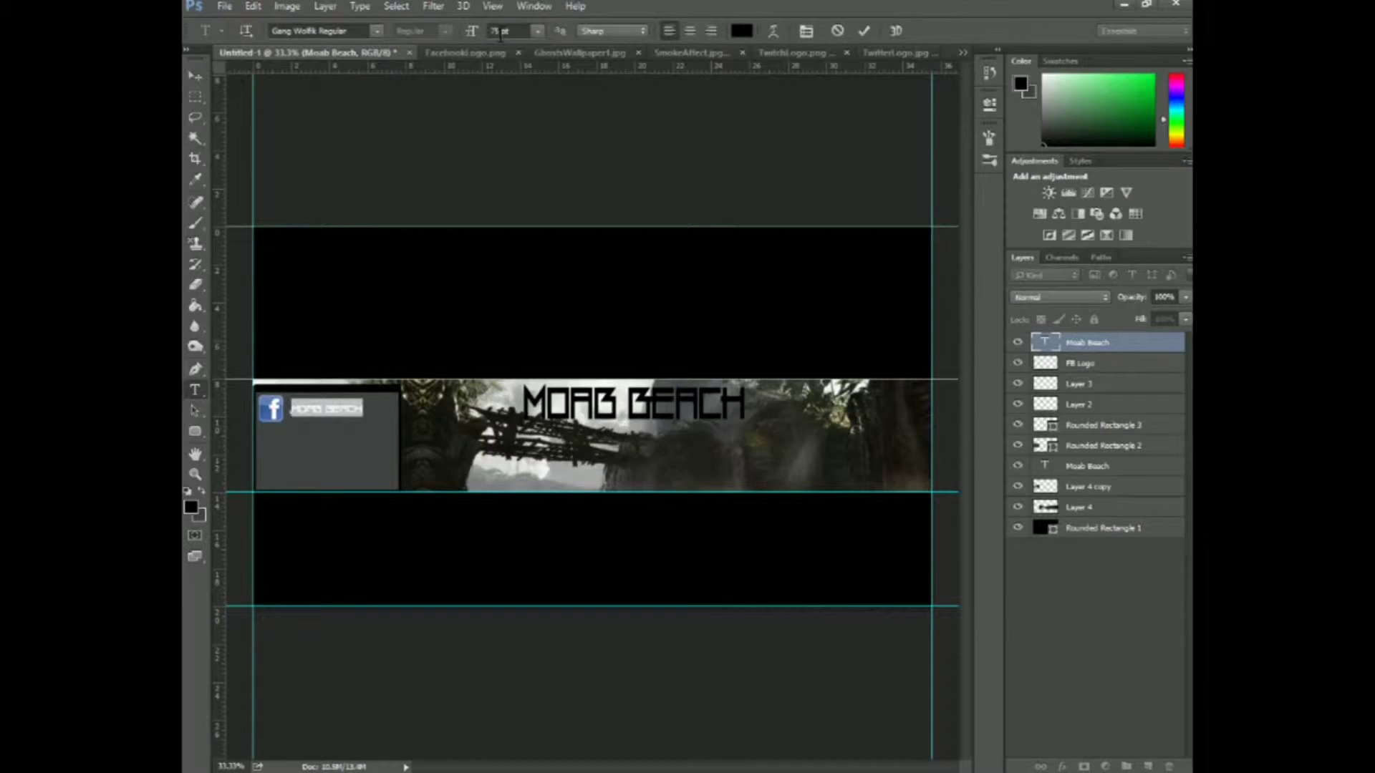
key(ctrl+Return)
key(v)
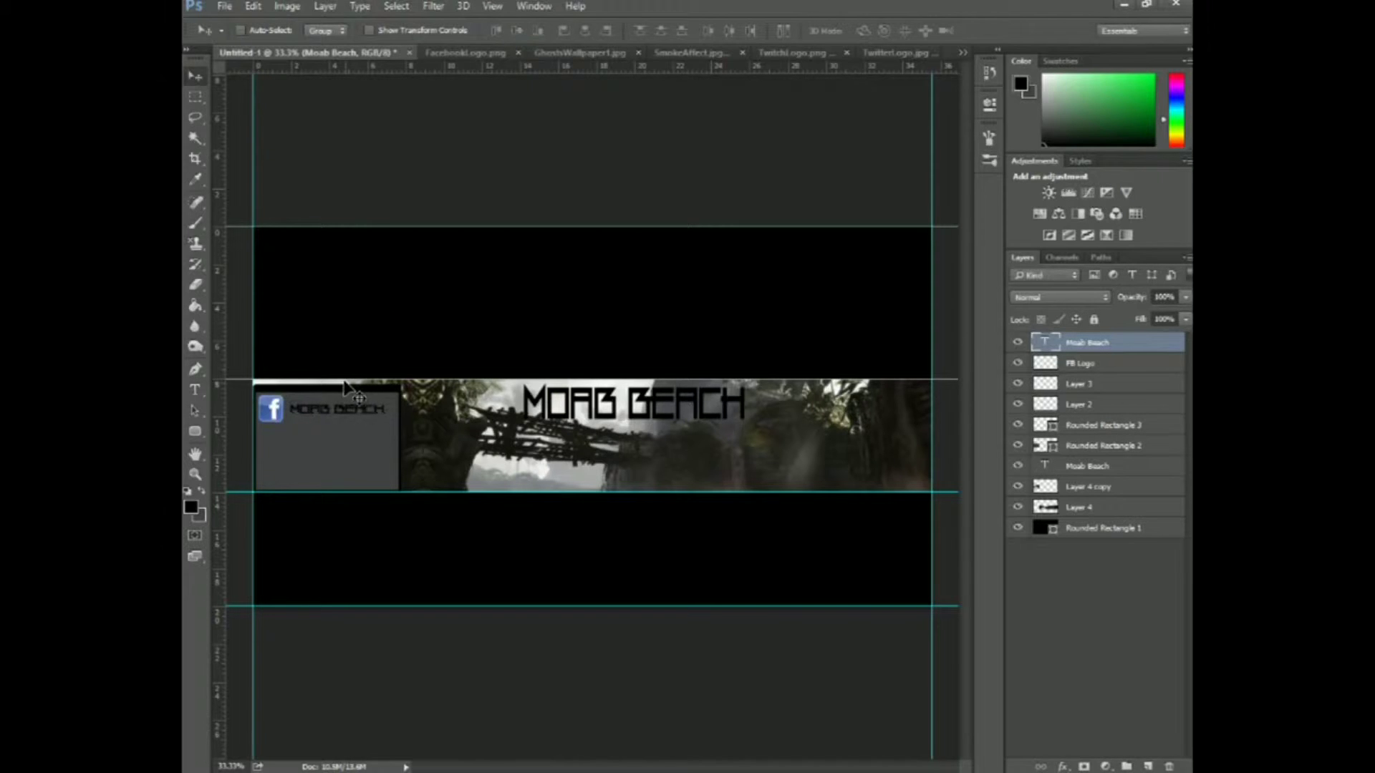
Link the Rounded Rectangle 2 and Rounded Rectangle 3 layers and nudge the panel slightly away from the canvas's left edge.
click(1103, 445)
shift+click(1103, 424)
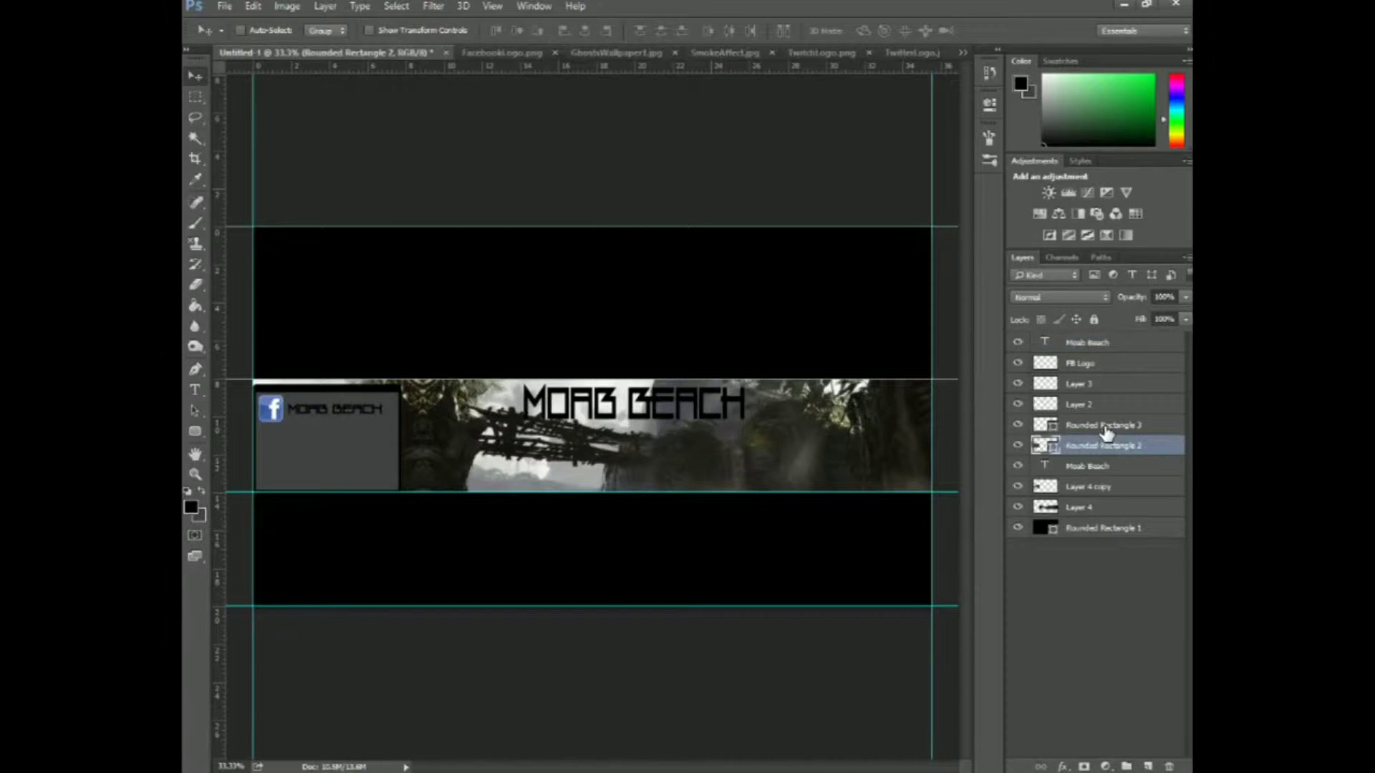
right_click(1103, 433)
click(1003, 395)
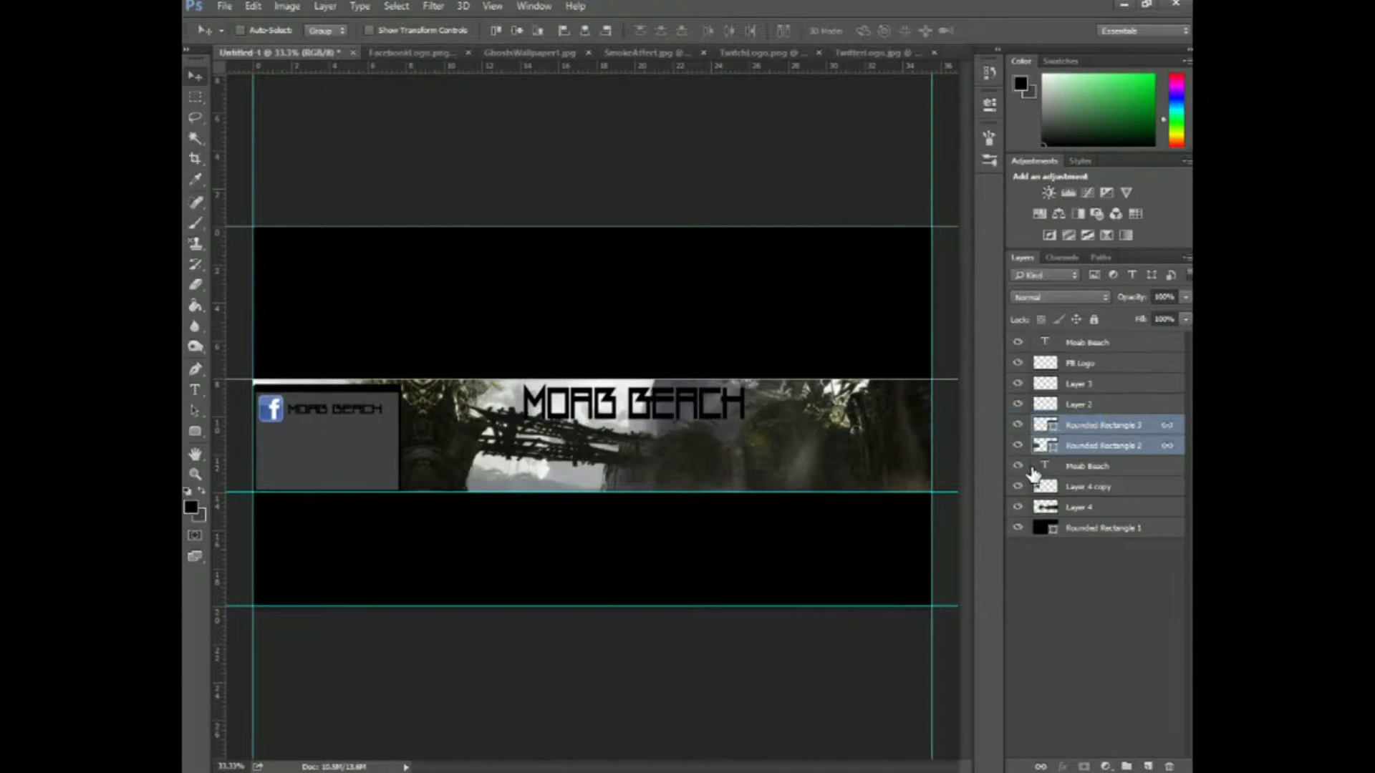
Nudge the large title slightly right, and shift the small channel name and Facebook logo up and right within the panel.
click(1088, 469)
click(1089, 344)
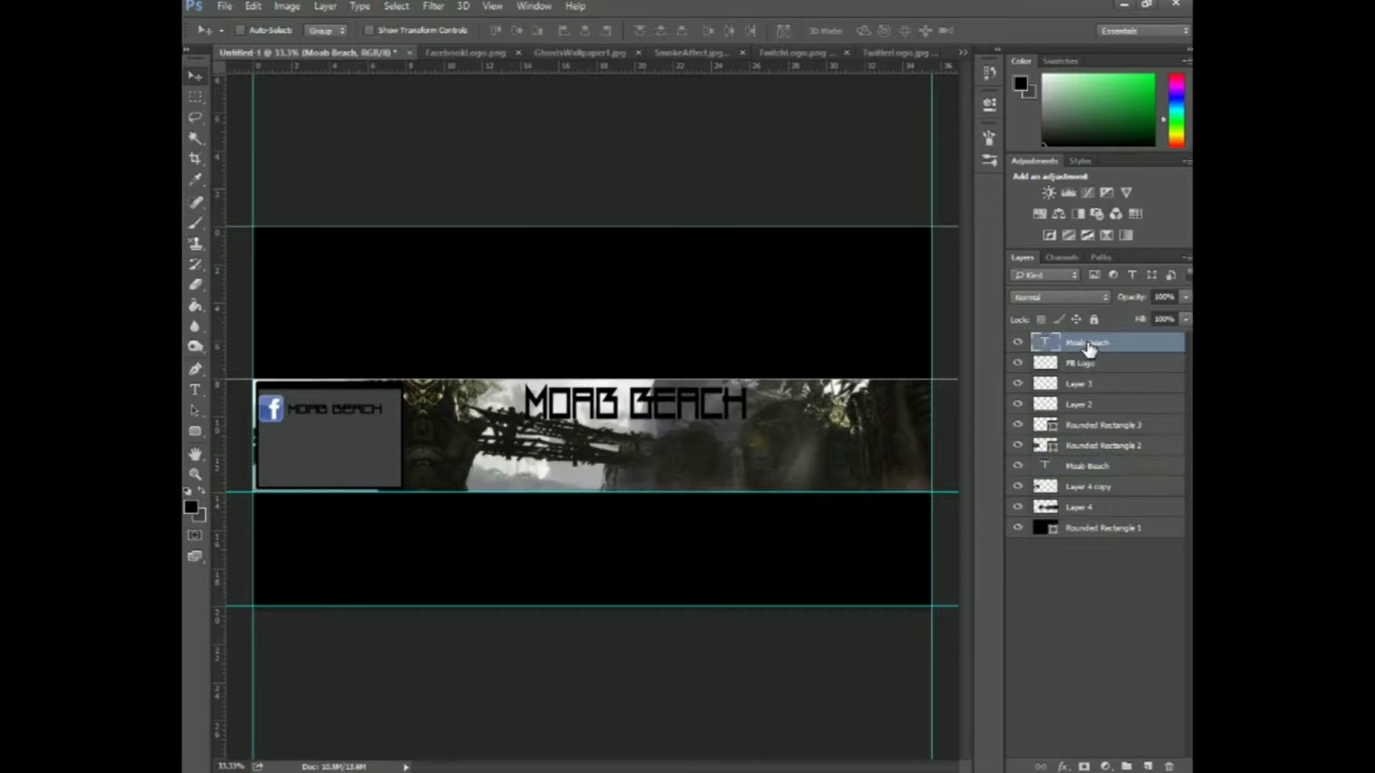
click(1096, 364)
key(shift+Up)
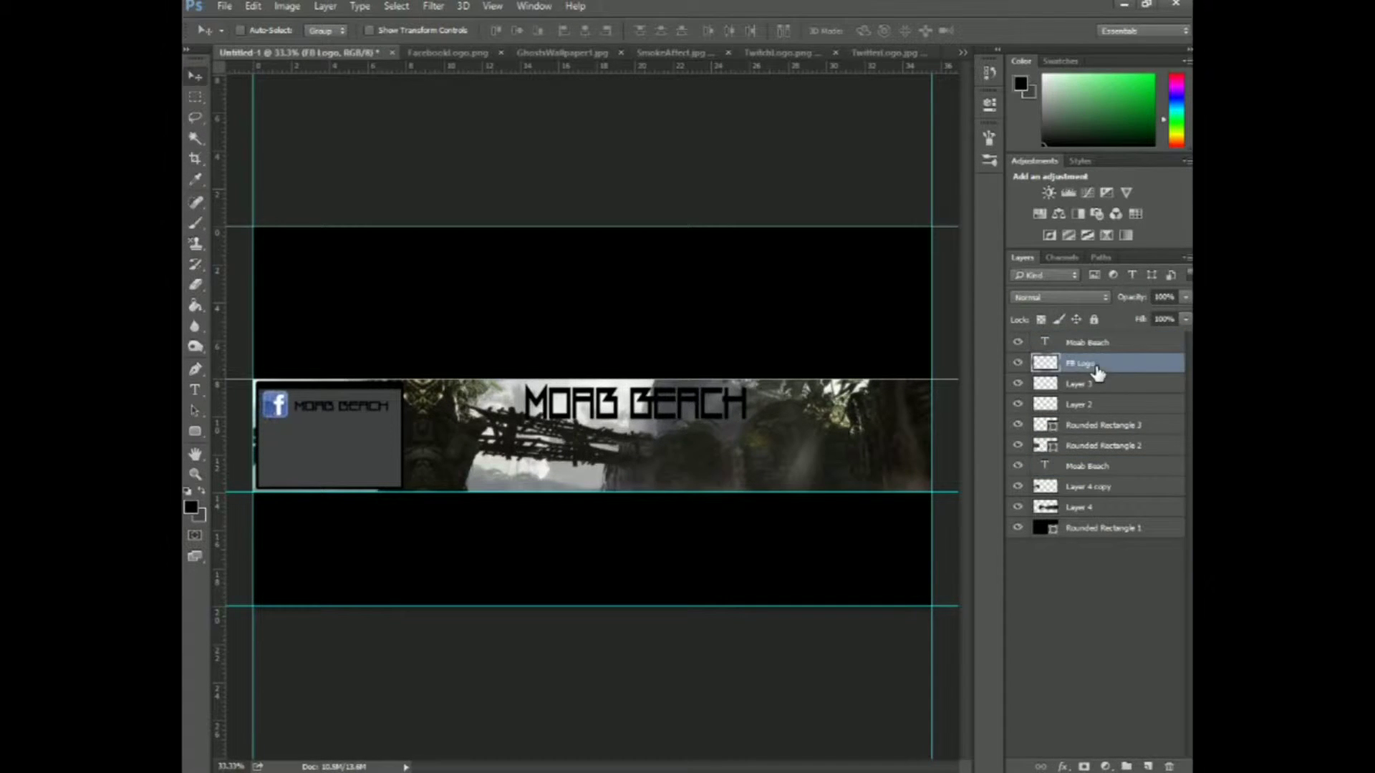
Rasterize the type layers of the small channel name in the panel and the large title.
click(1070, 344)
ctrl+click(1125, 365)
right_click(1127, 366)
click(1092, 417)
click(1098, 349)
right_click(1093, 371)
click(1072, 417)
right_click(1129, 346)
click(992, 294)
right_click(1097, 467)
click(1002, 294)
Apply a Bevel & Emboss inner bevel to the large title with 164% depth and 6 px size.
right_click(1084, 465)
click(287, 5)
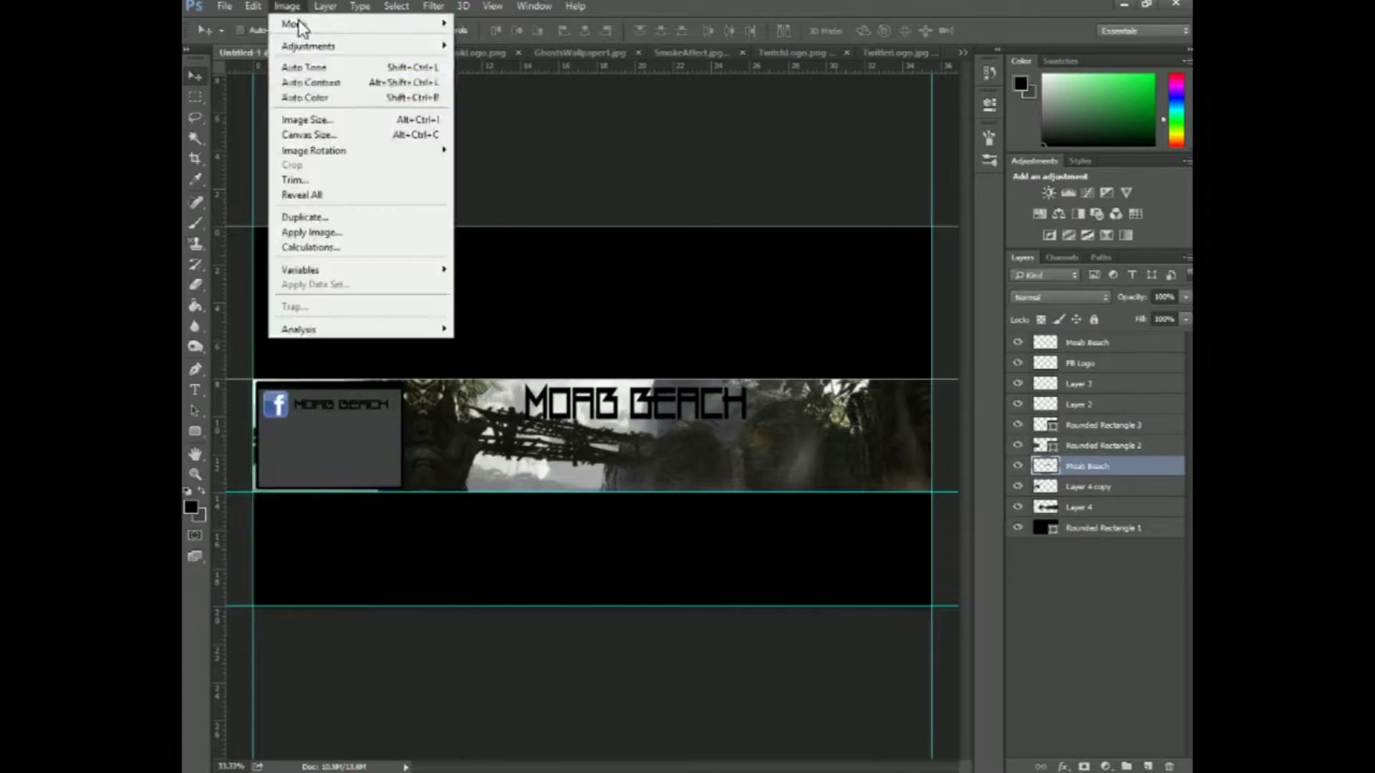
mouse_move(255, 9)
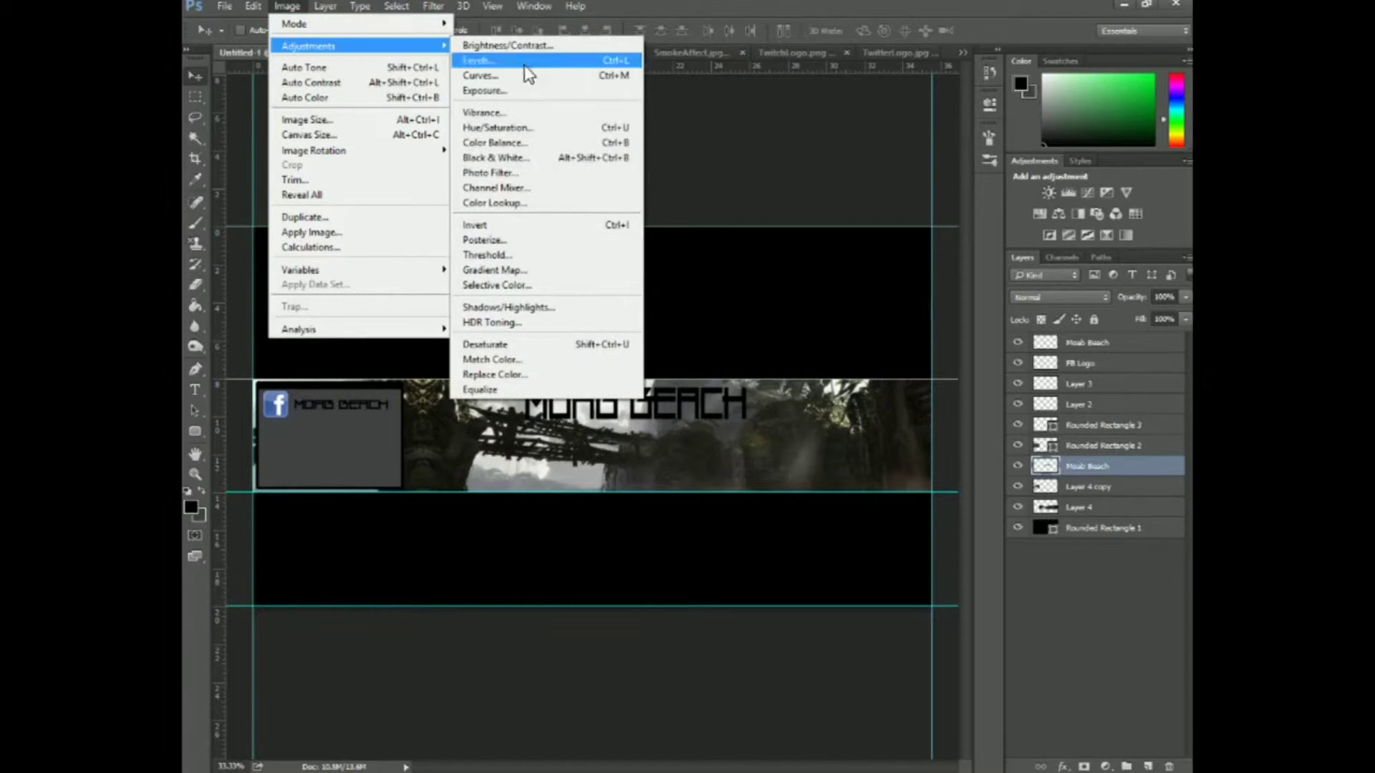
mouse_move(337, 8)
mouse_move(379, 106)
click(544, 127)
drag(842, 245, 668, 462)
drag(607, 595, 620, 595)
drag(611, 577, 612, 579)
key(Tab)
drag(731, 458, 1110, 326)
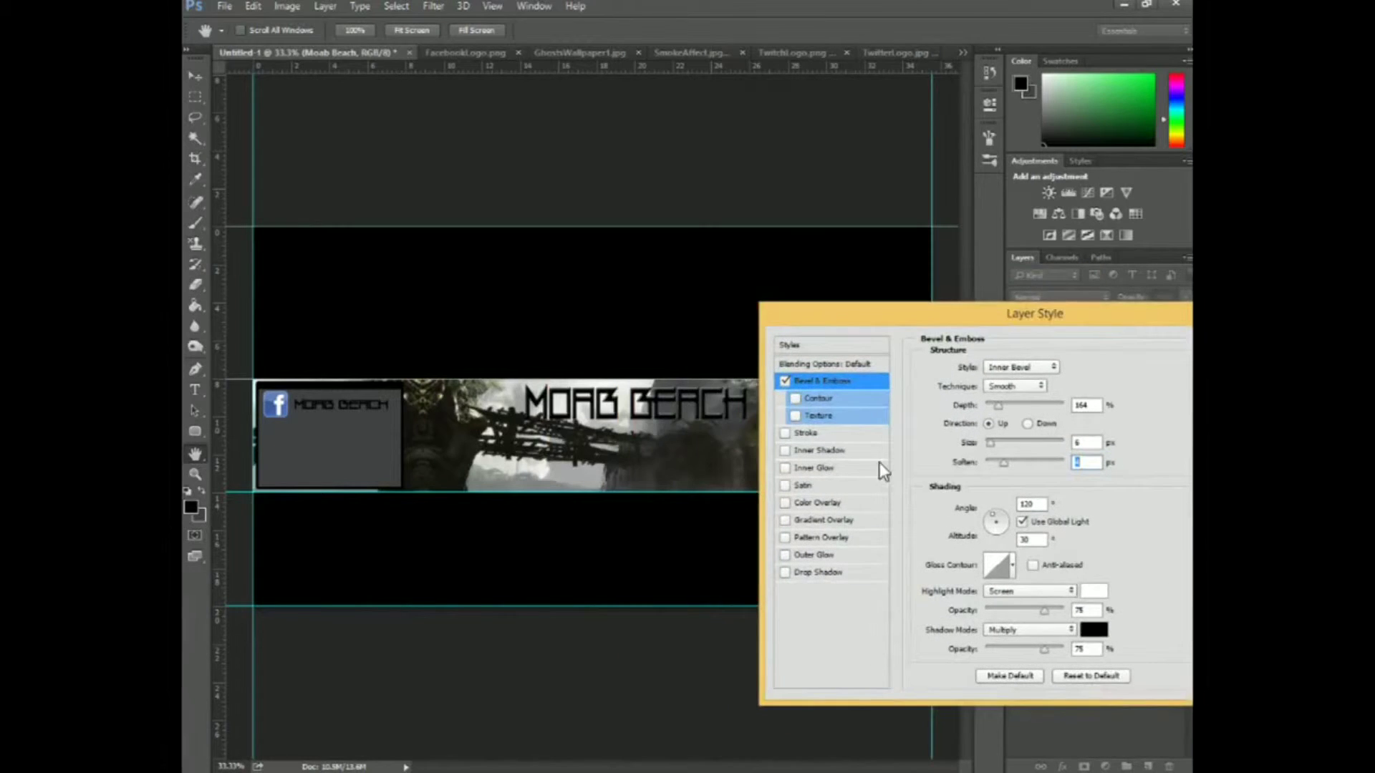
drag(843, 322, 876, 322)
Add an Outer Glow and a Drop Shadow to the large title and apply the layer style.
click(818, 556)
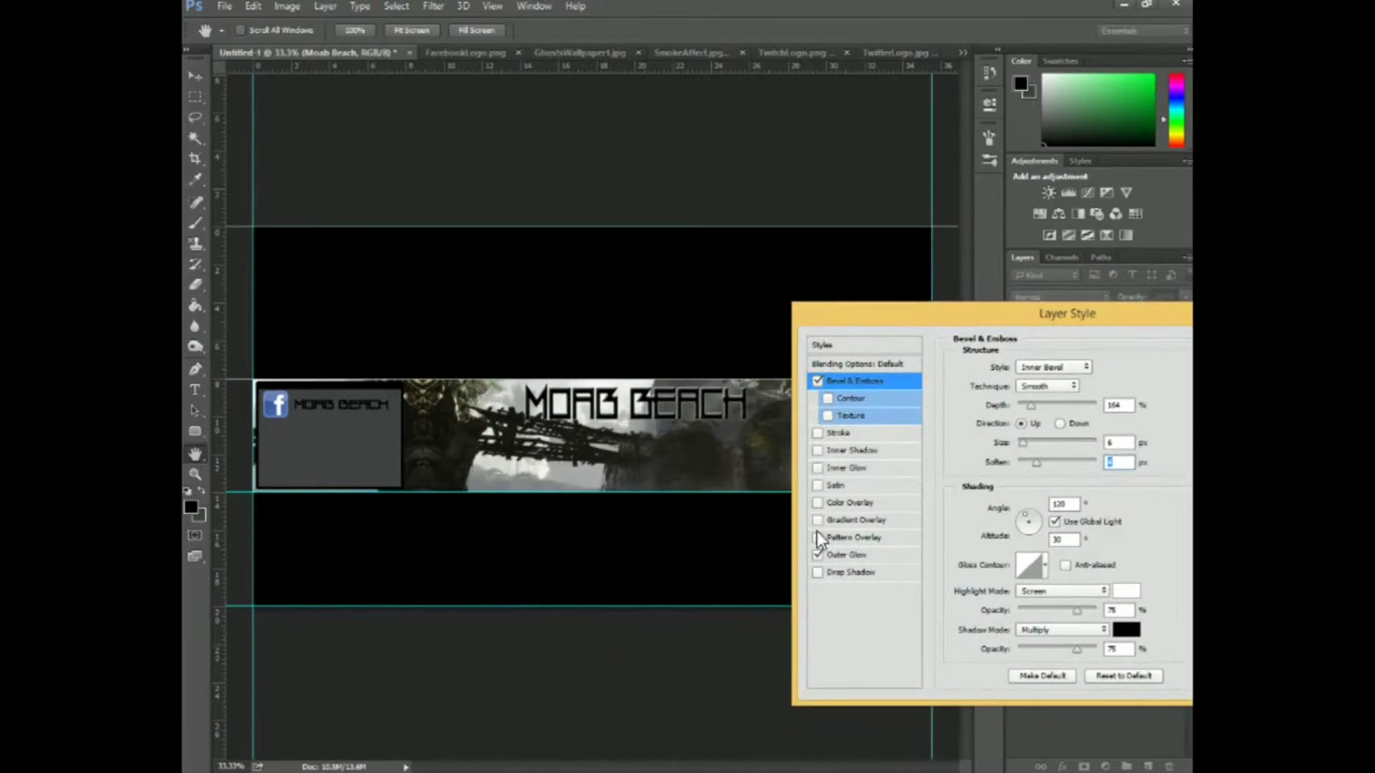
click(828, 572)
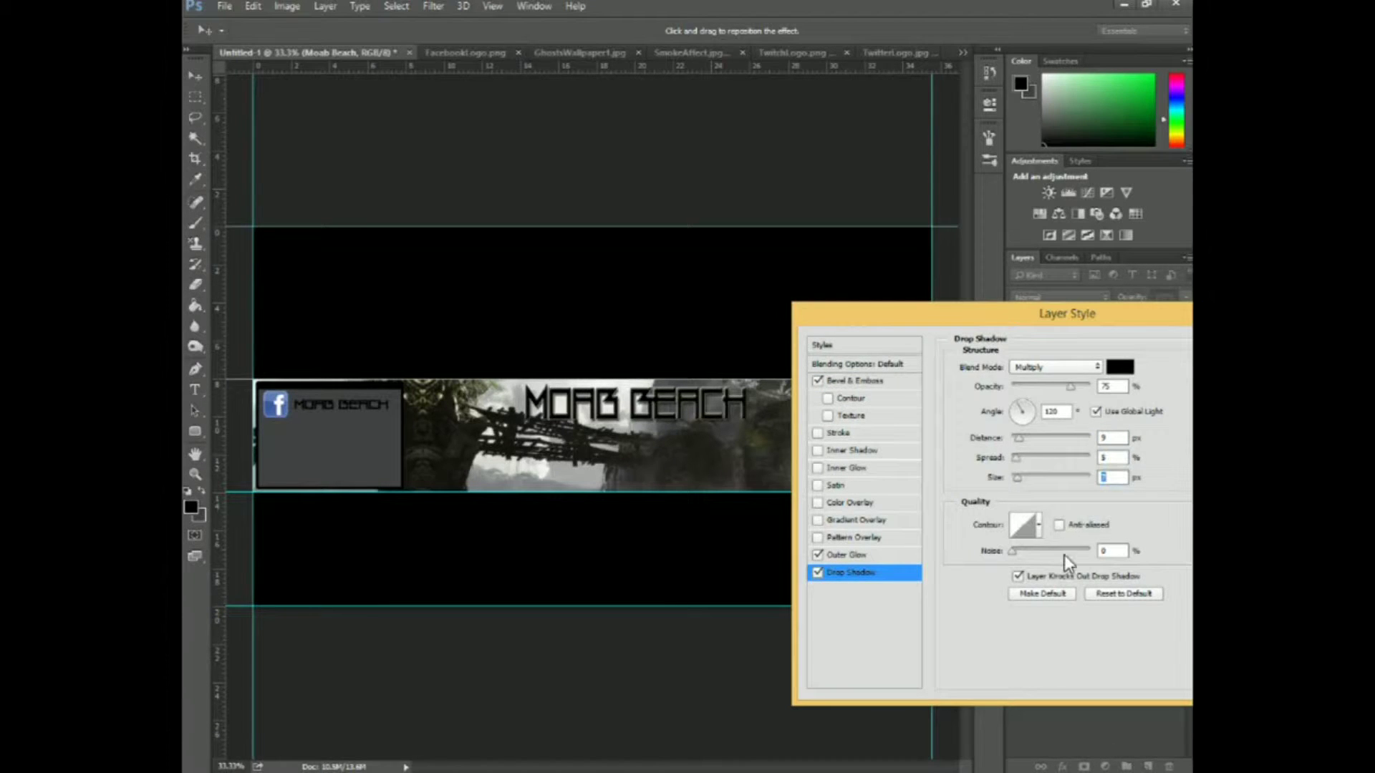
drag(1029, 329, 859, 442)
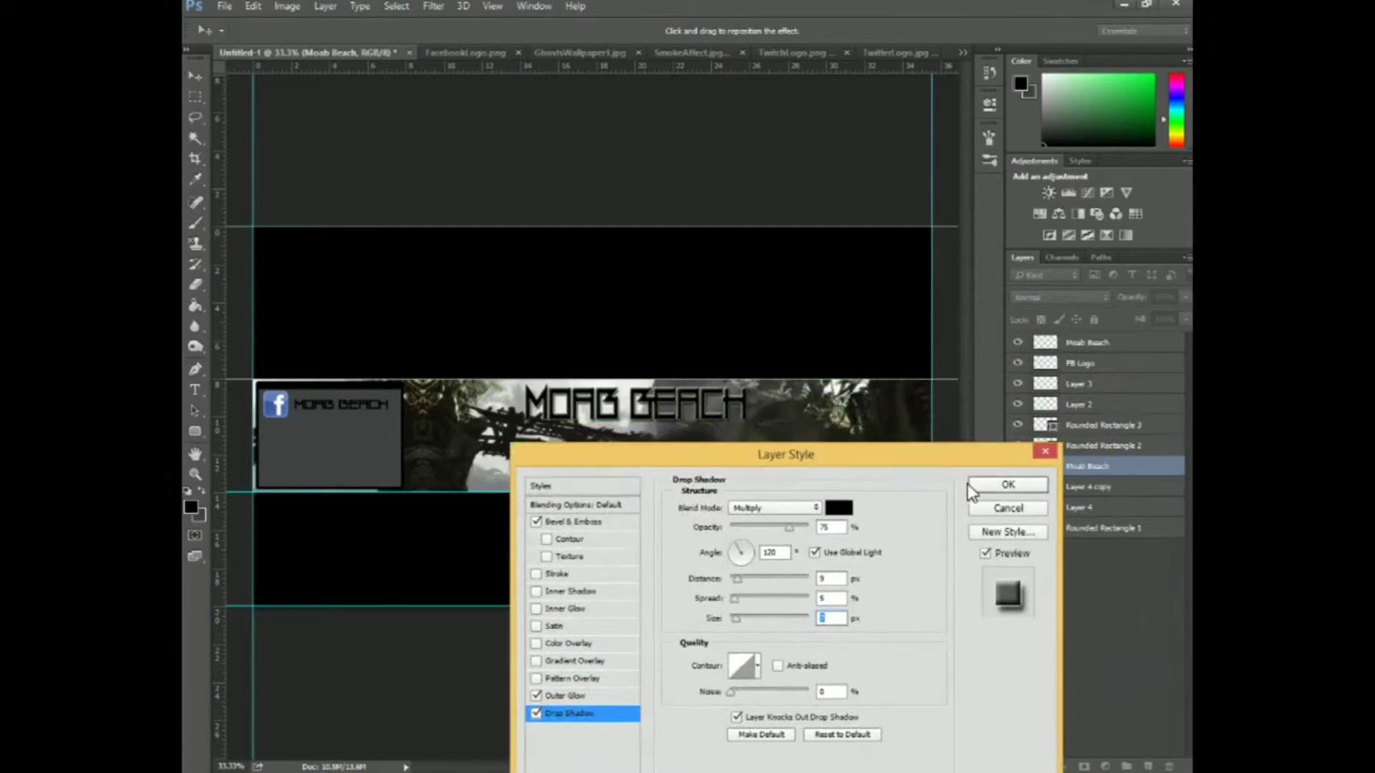
click(1067, 482)
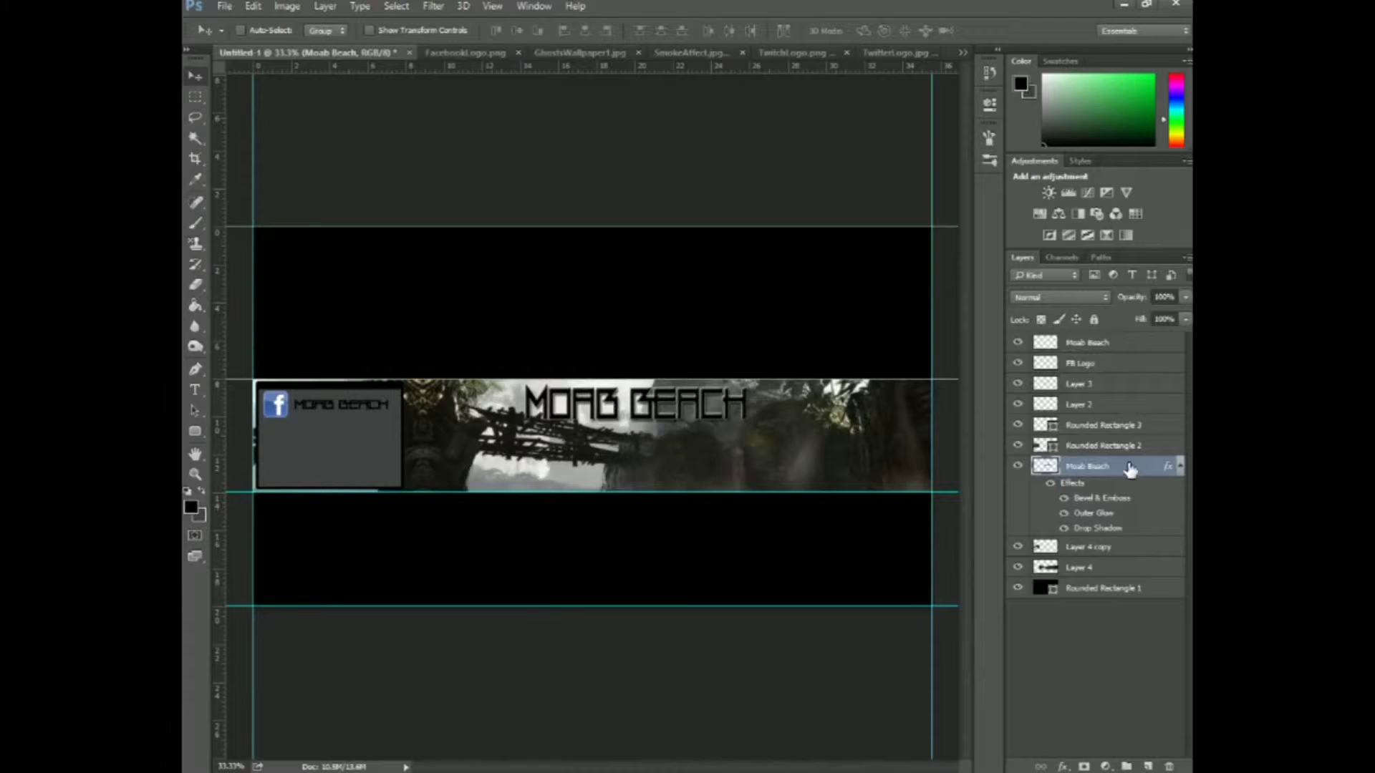
Copy the Twitch logo into the banner over the social media panel and bring its layer to the front.
click(806, 51)
drag(536, 426, 371, 307)
click(499, 52)
drag(1096, 466, 1096, 338)
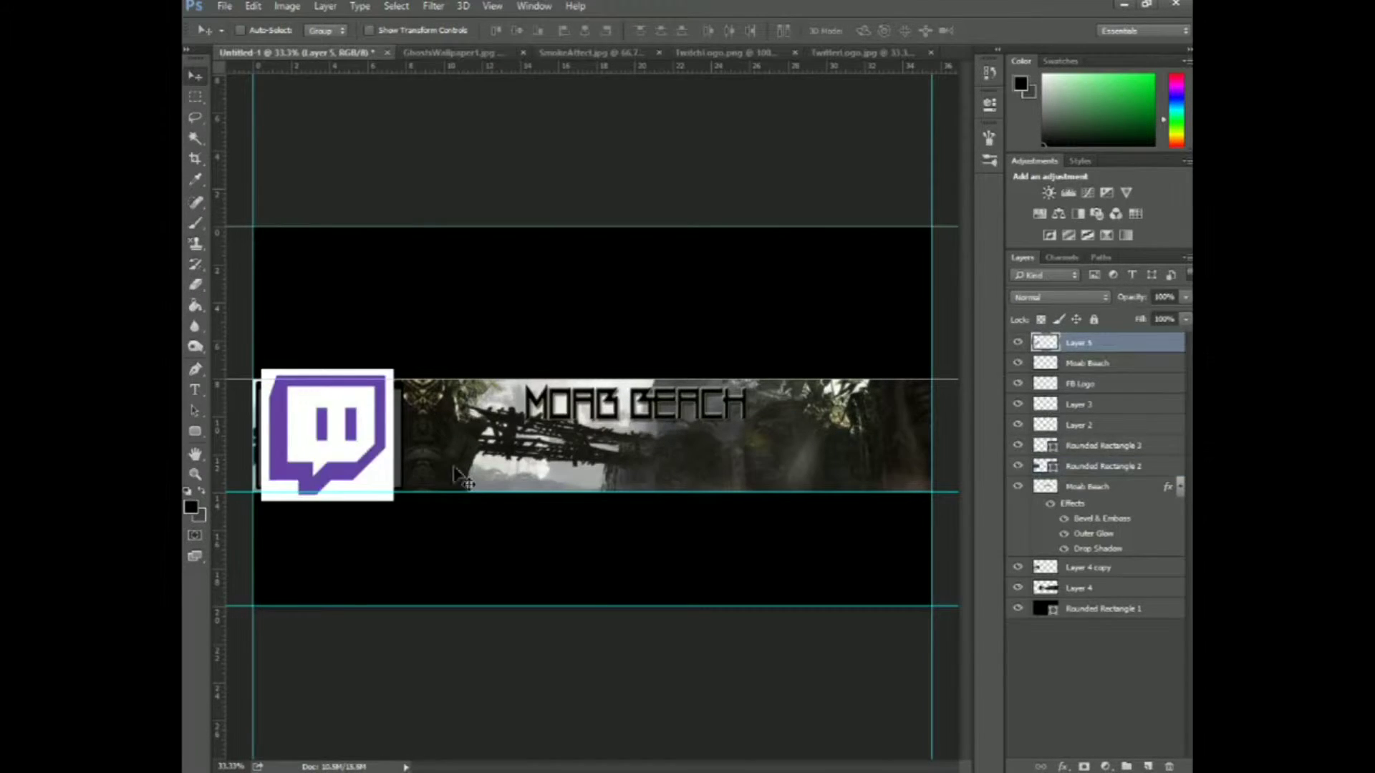
Delete the white areas around and inside the Twitch logo using Magic Wand selections, and clear the selection.
click(194, 138)
click(378, 490)
key(Delete)
click(319, 458)
key(Delete)
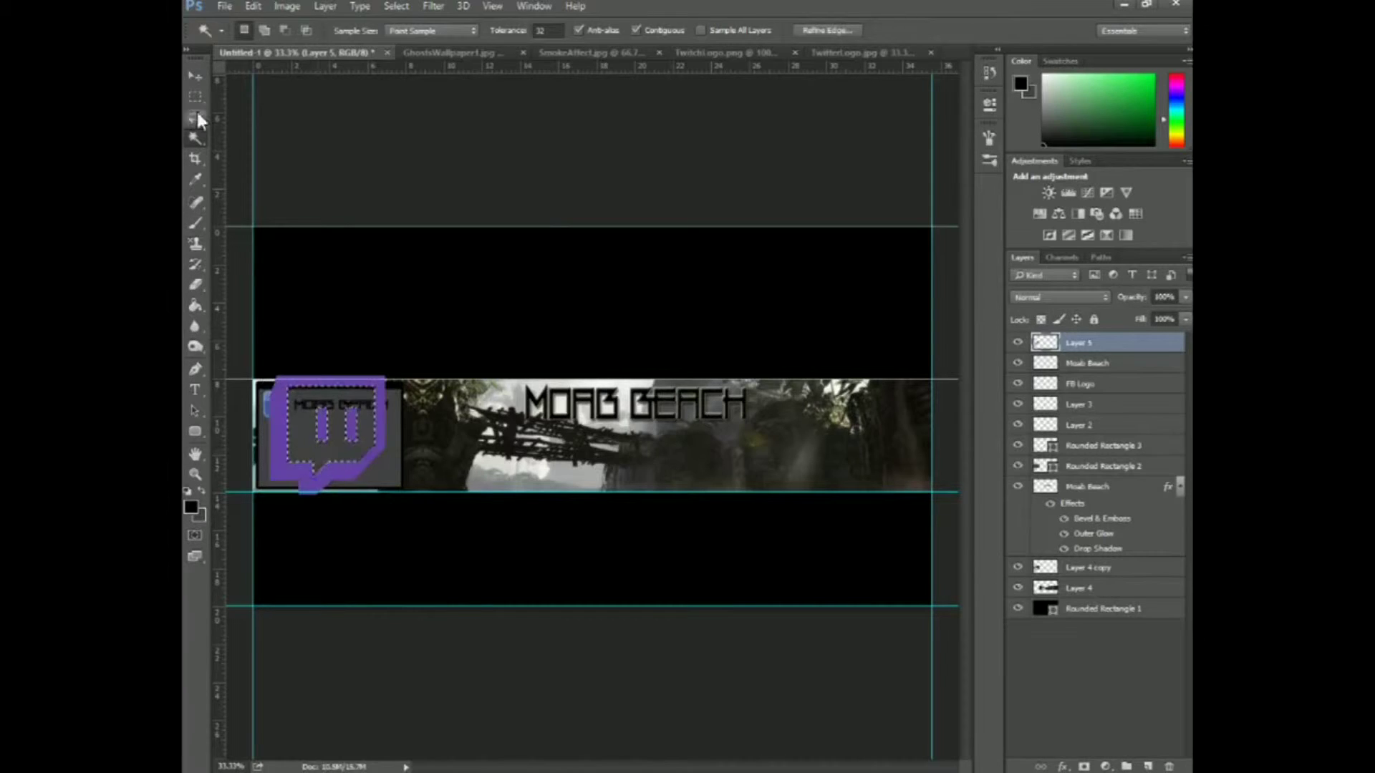
click(195, 76)
click(396, 5)
Scale the Twitch logo down to about the Facebook logo's size and place it beneath that logo.
click(287, 310)
drag(385, 492, 290, 420)
key(Return)
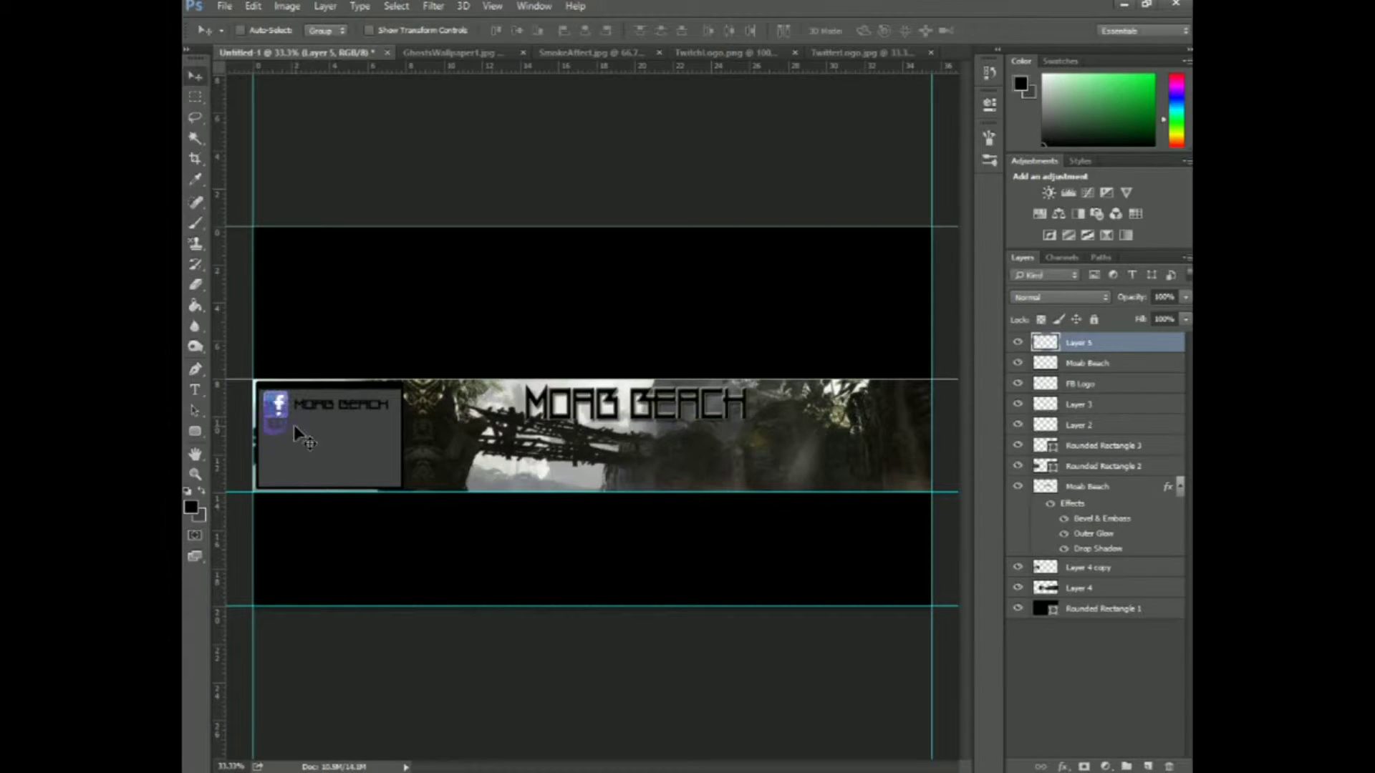
Add the channel name as text beside the Twitch logo in Gang Wolfik at 100 pt.
click(195, 390)
click(304, 430)
text(MOAB B)
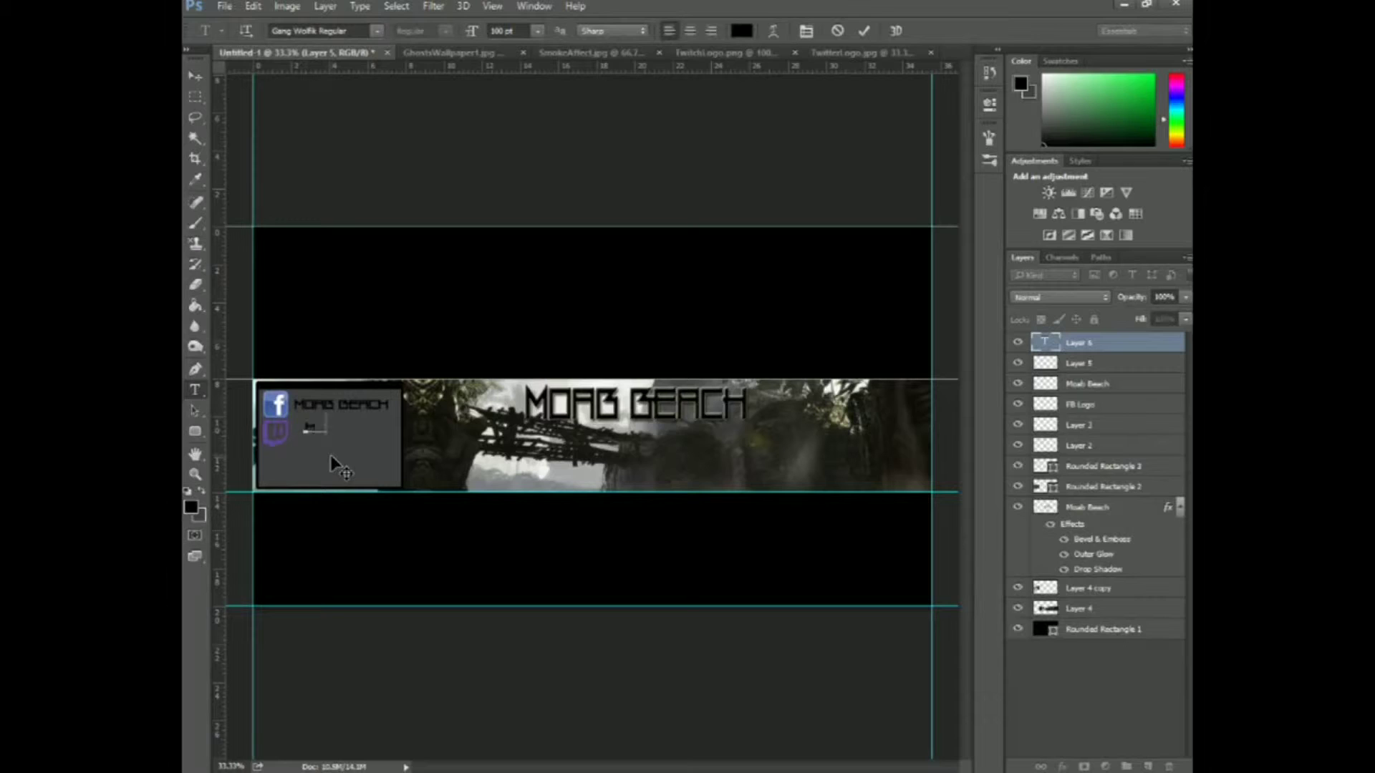
text(EACH)
key(ctrl+Return)
key(v)
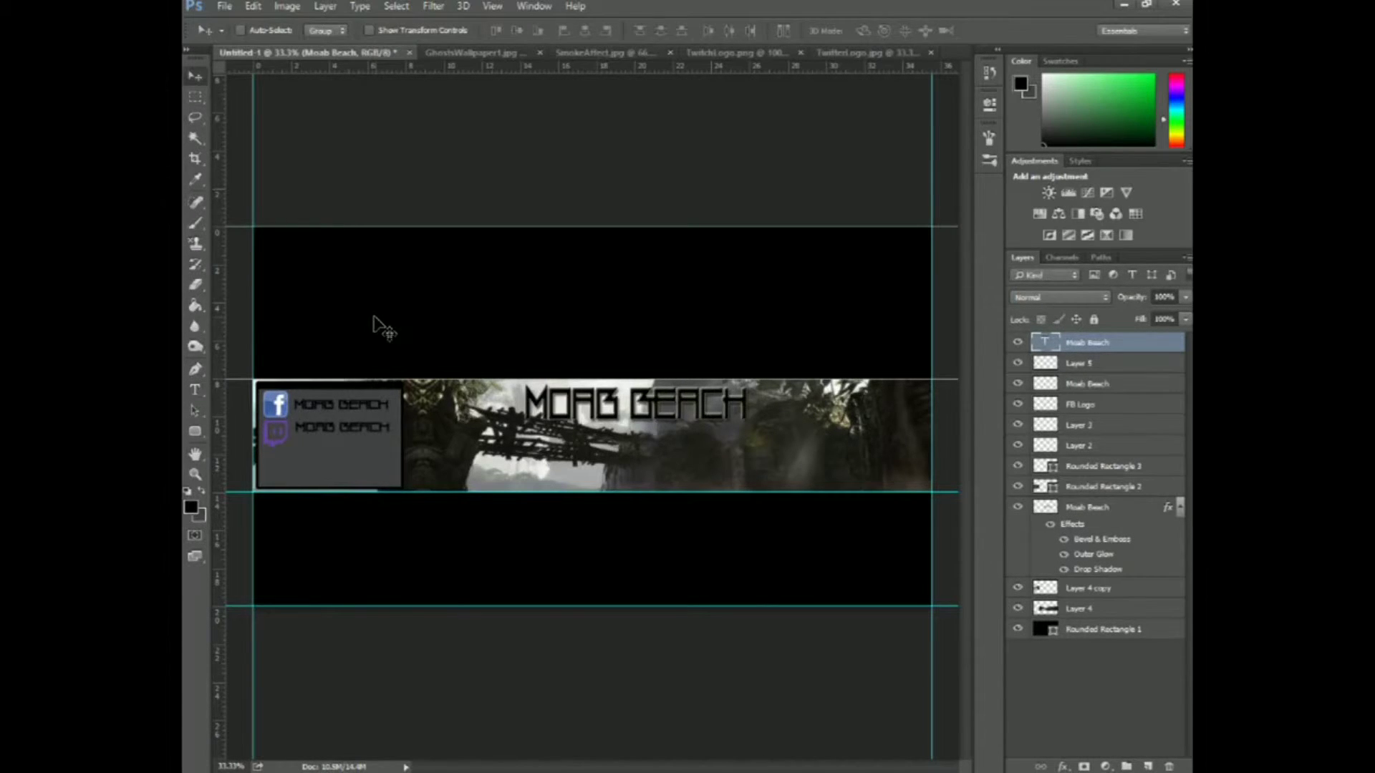
Copy the Twitter logo into the banner, delete its white background with a Magic Wand selection, and deselect.
click(831, 56)
drag(502, 315, 487, 265)
click(194, 138)
click(394, 273)
key(Delete)
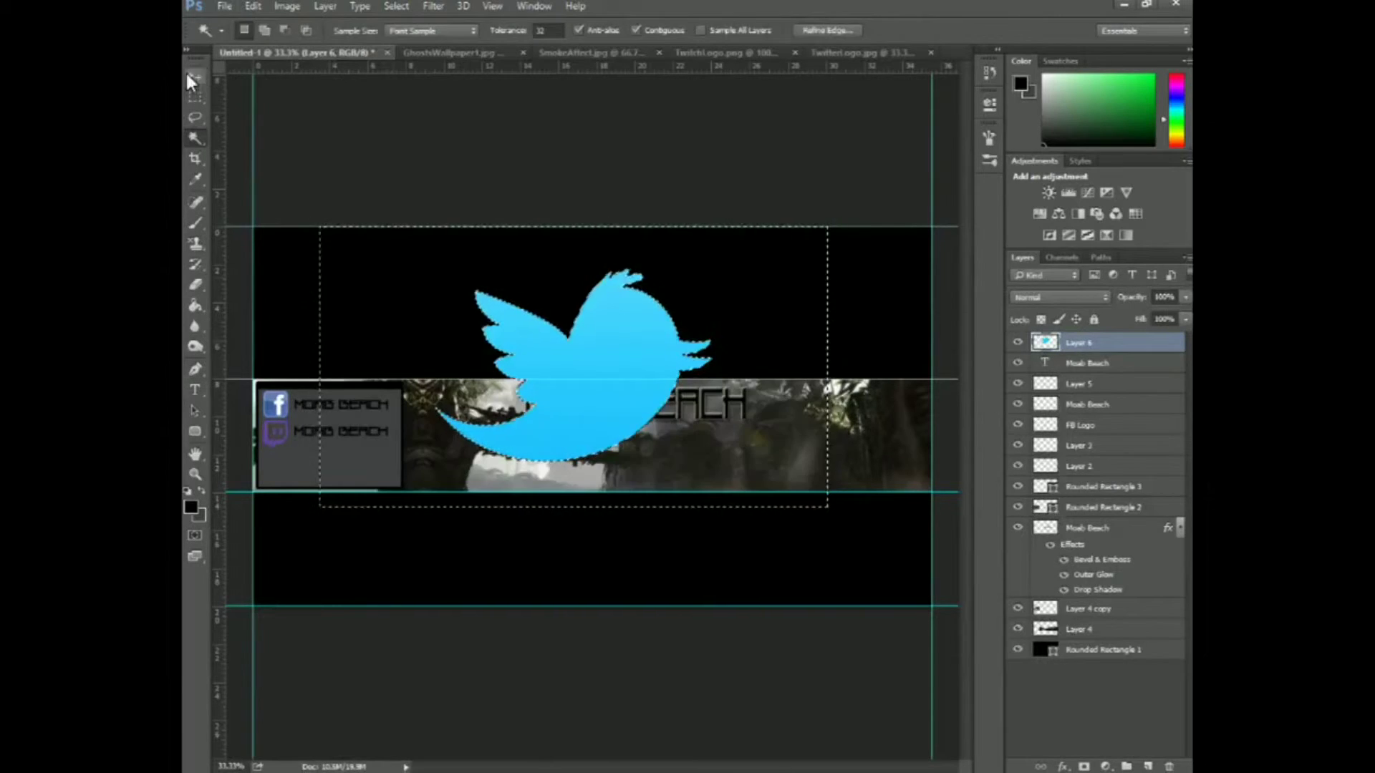
click(193, 76)
click(396, 6)
click(415, 34)
Shrink the Twitter logo to about the size of the other logos and place it under the Twitch logo.
click(485, 352)
drag(822, 224, 288, 447)
key(Return)
click(253, 6)
click(475, 352)
drag(286, 448, 291, 452)
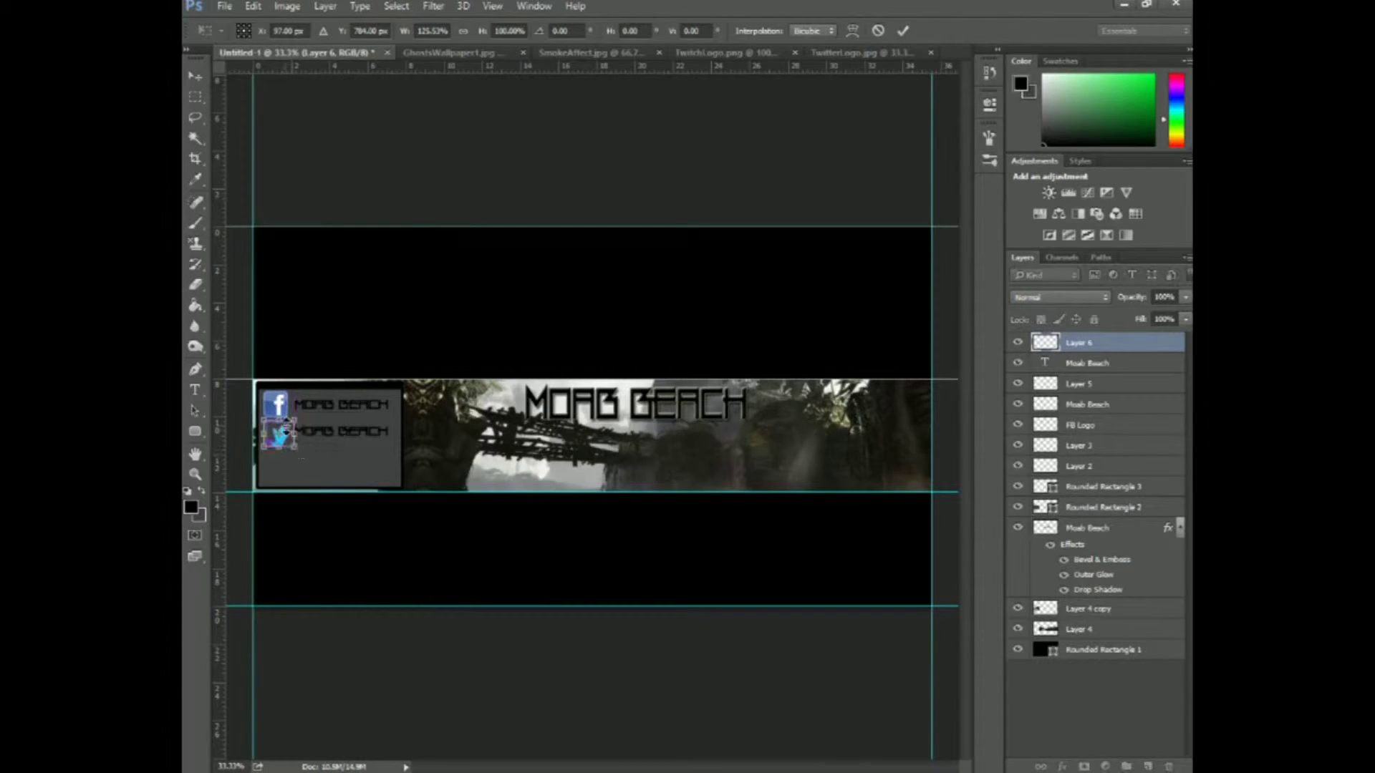
key(Return)
drag(273, 430, 274, 462)
Erase the leftover white line above the Twitter logo with a Lasso selection and deselect.
click(195, 137)
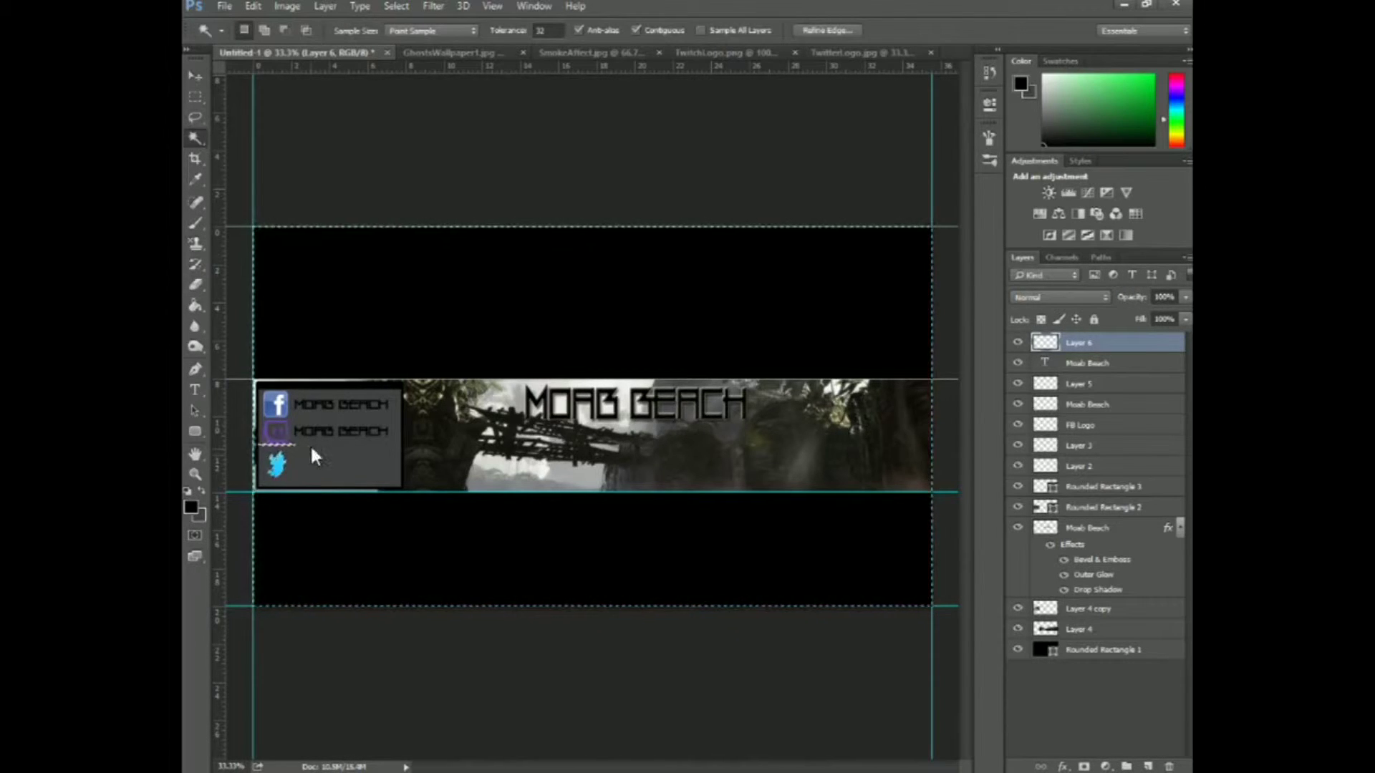
click(196, 118)
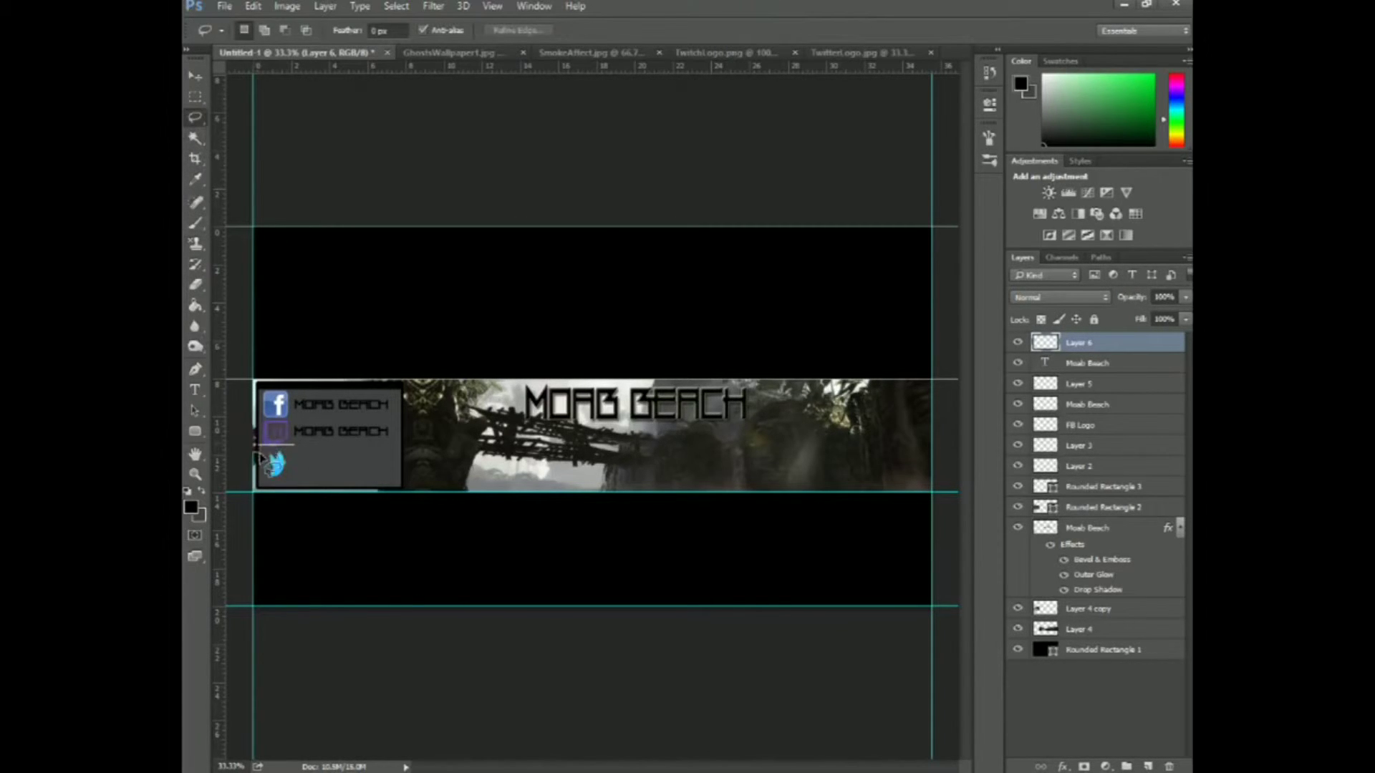
drag(255, 428, 261, 438)
key(Delete)
click(395, 5)
click(401, 37)
click(194, 75)
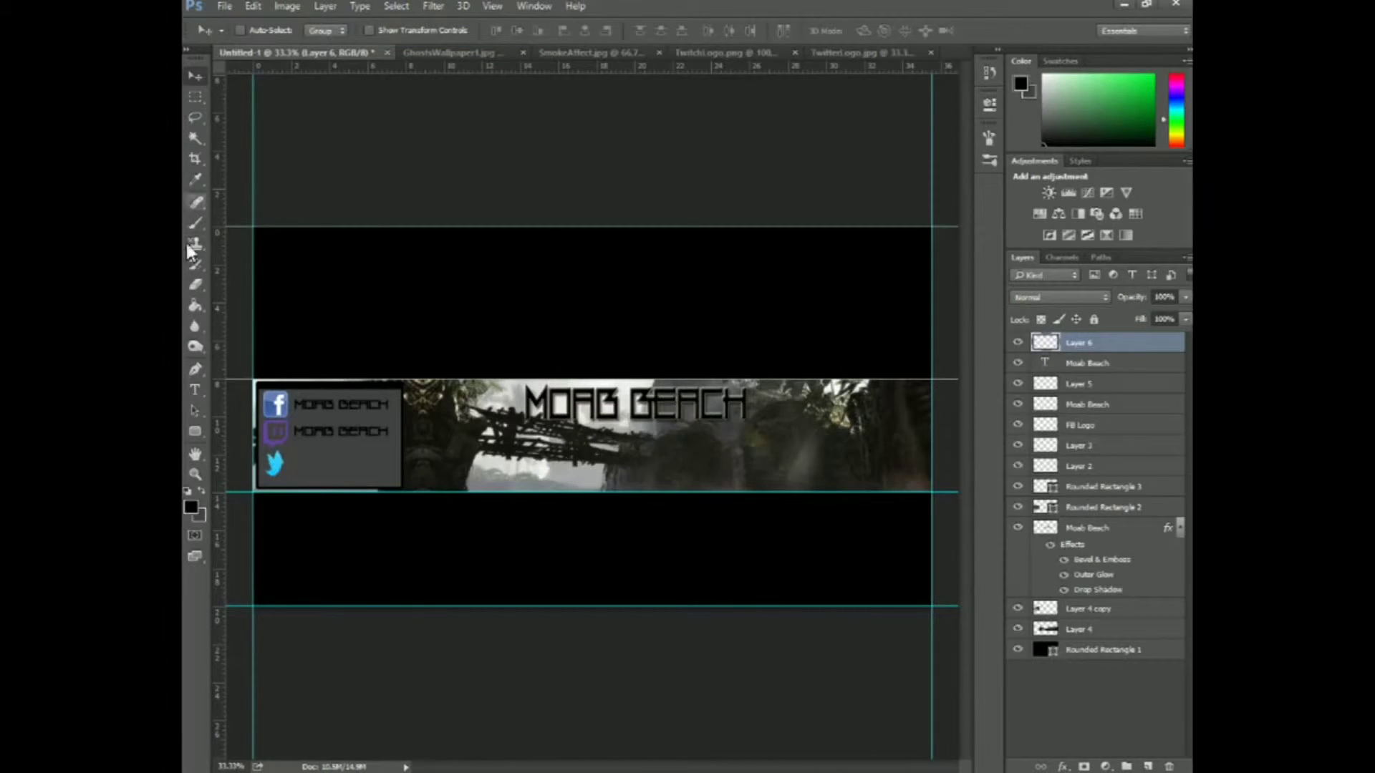
Add the channel's Twitter handle as text beside the Twitter logo and nudge it down into line.
key(t)
click(295, 467)
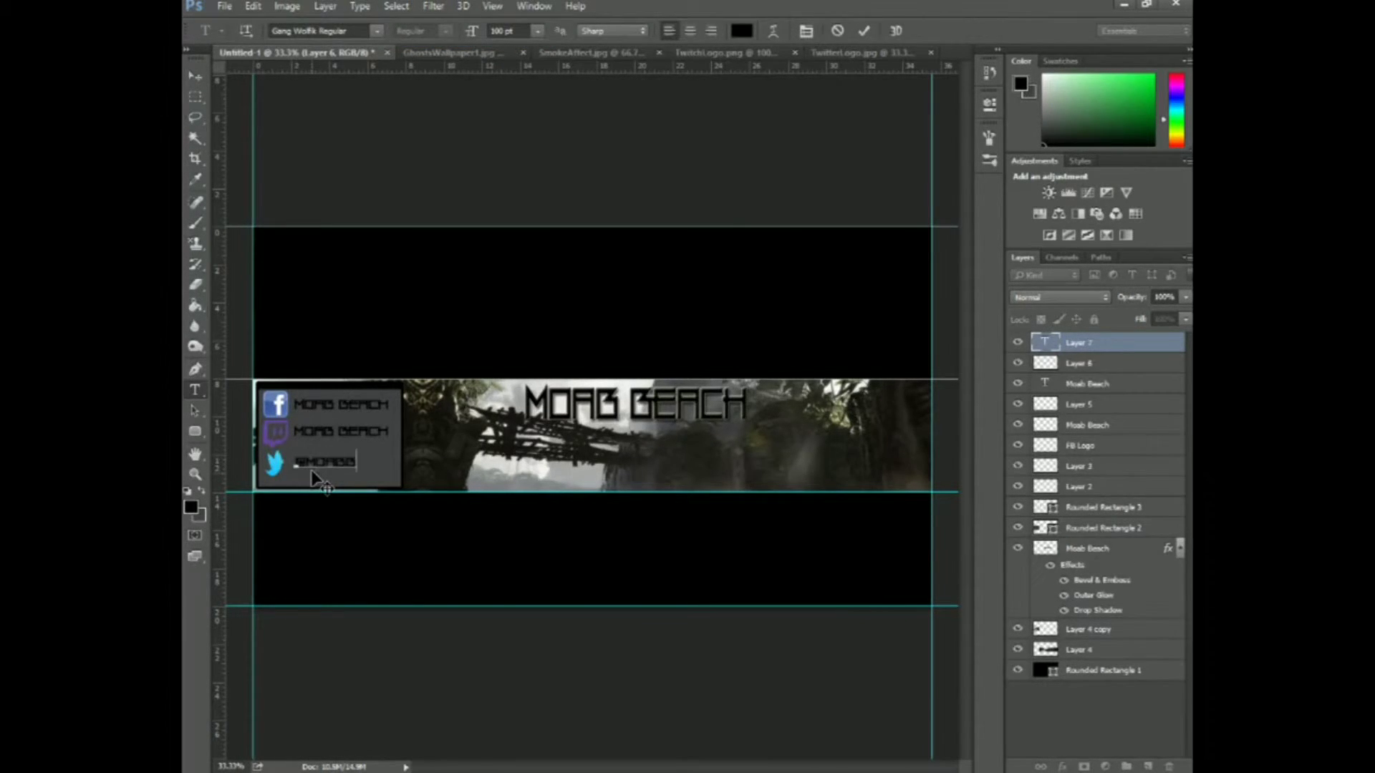
click(195, 76)
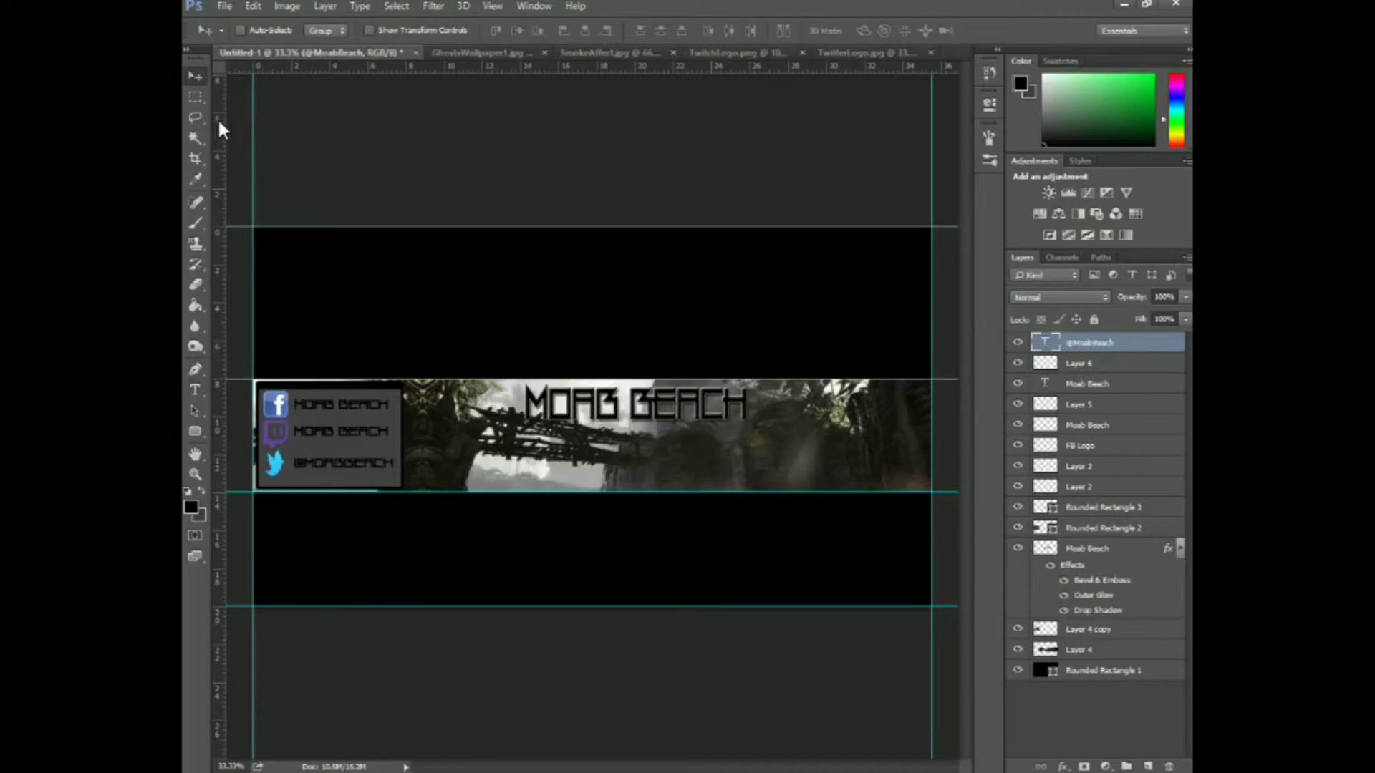
drag(275, 451, 275, 466)
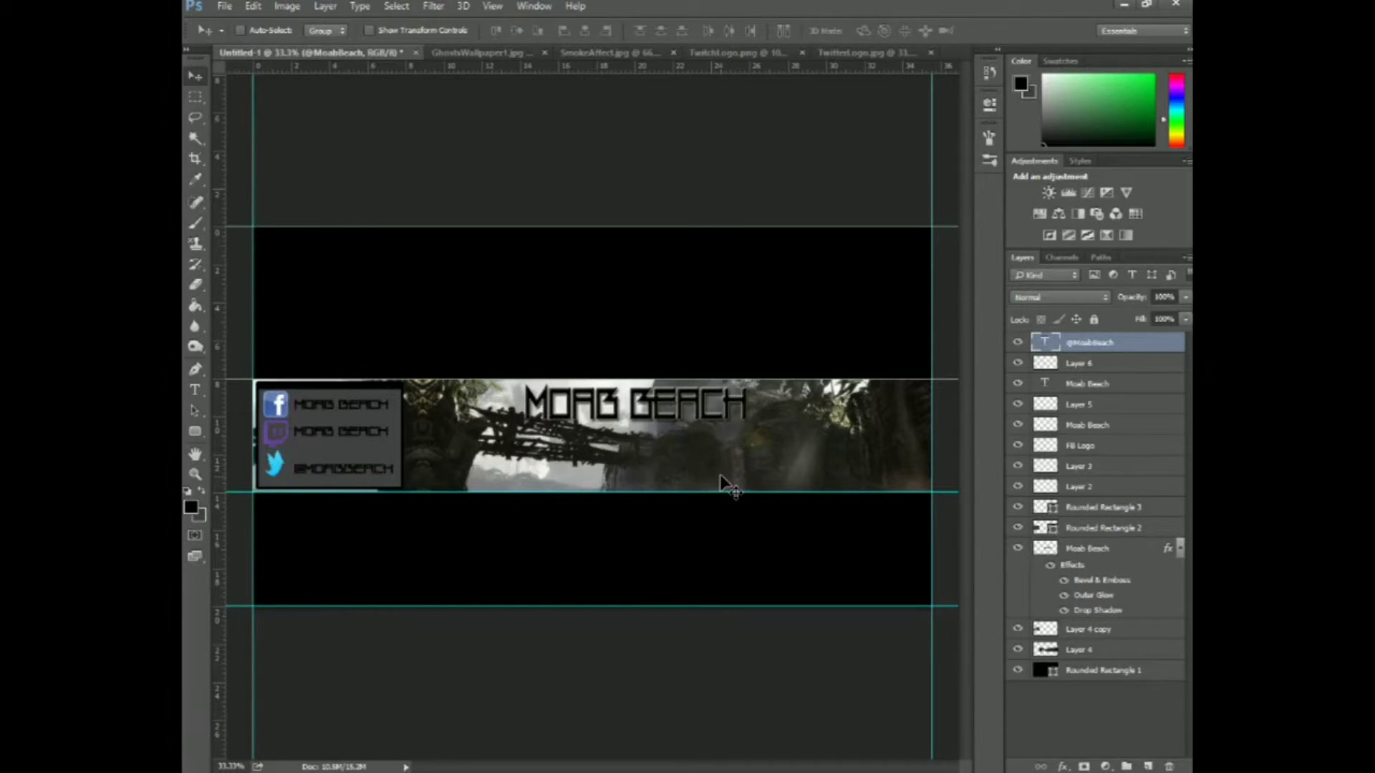
Enlarge the Twitter logo slightly with Free Transform to match the Facebook and Twitch logos.
click(1078, 363)
click(253, 5)
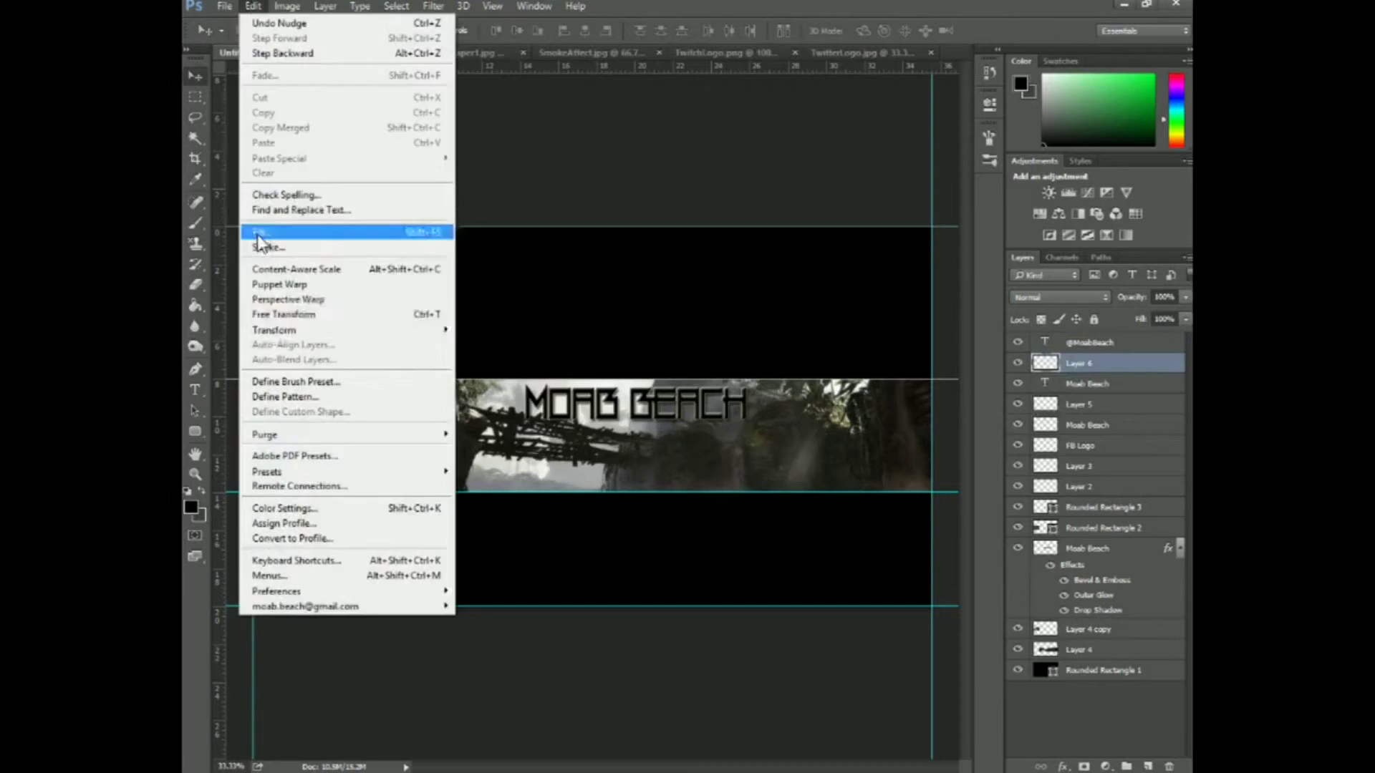
click(287, 320)
mouse_move(274, 452)
mouse_down()
mouse_move(301, 483)
mouse_move(290, 450)
mouse_up()
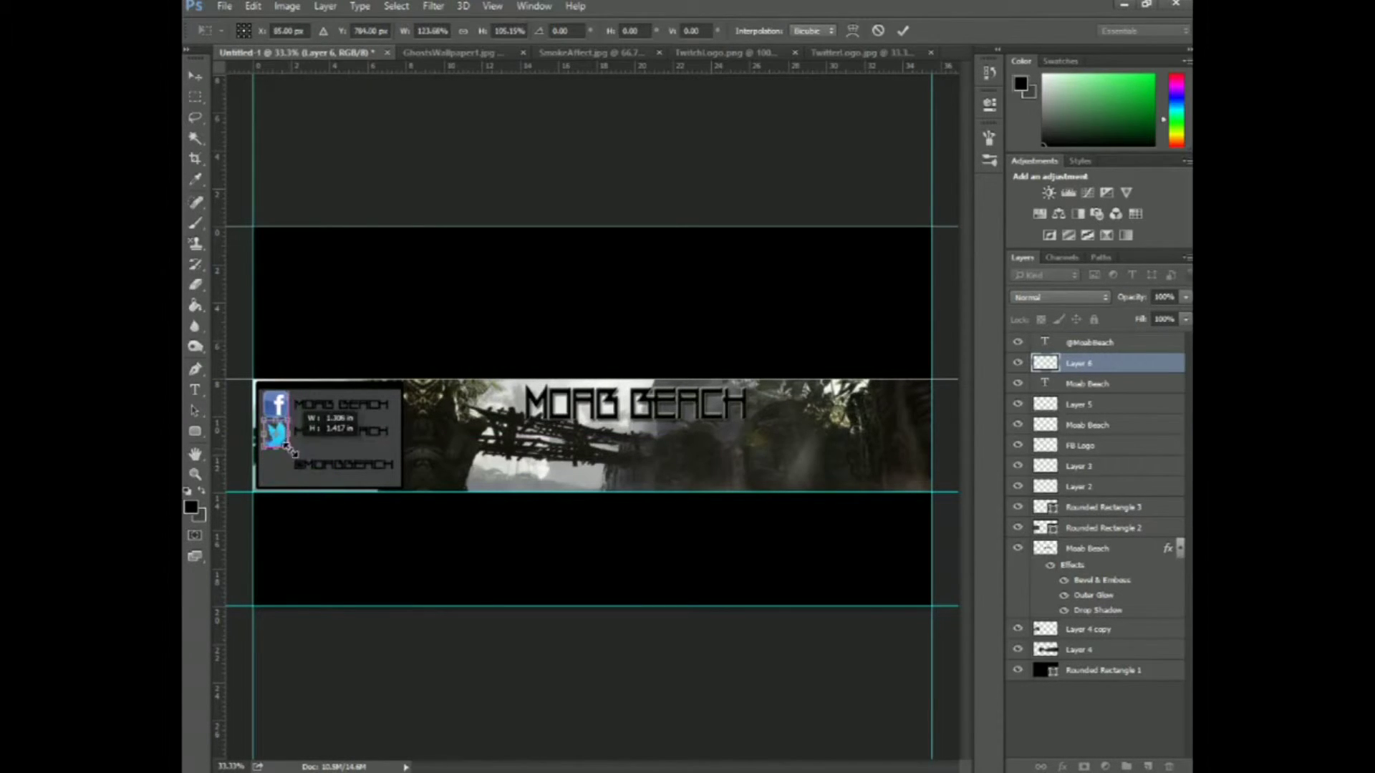
key(Return)
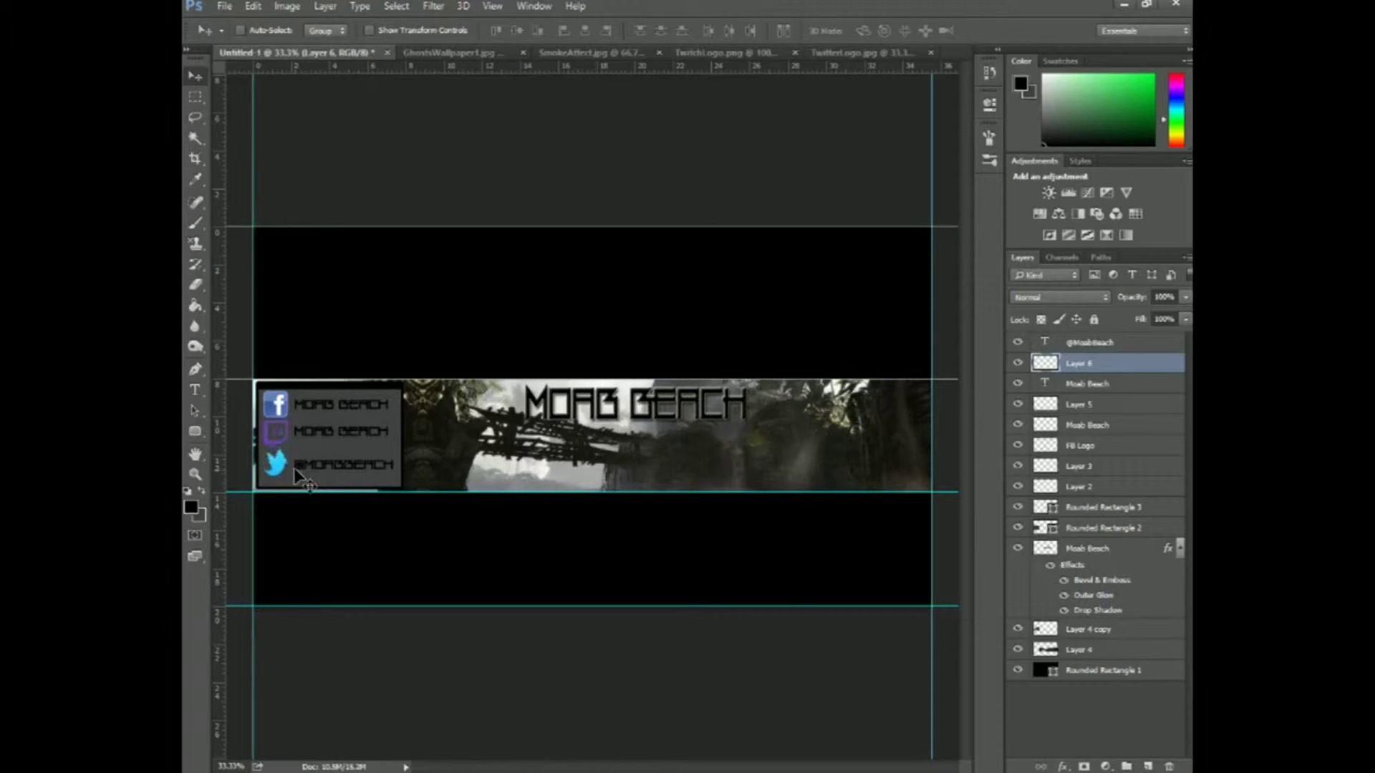
Rename the Twitch logo's layer as Twitch Logo and the Twitter logo's layer as Twitter Logo.
click(1098, 343)
click(1104, 369)
right_click(1096, 404)
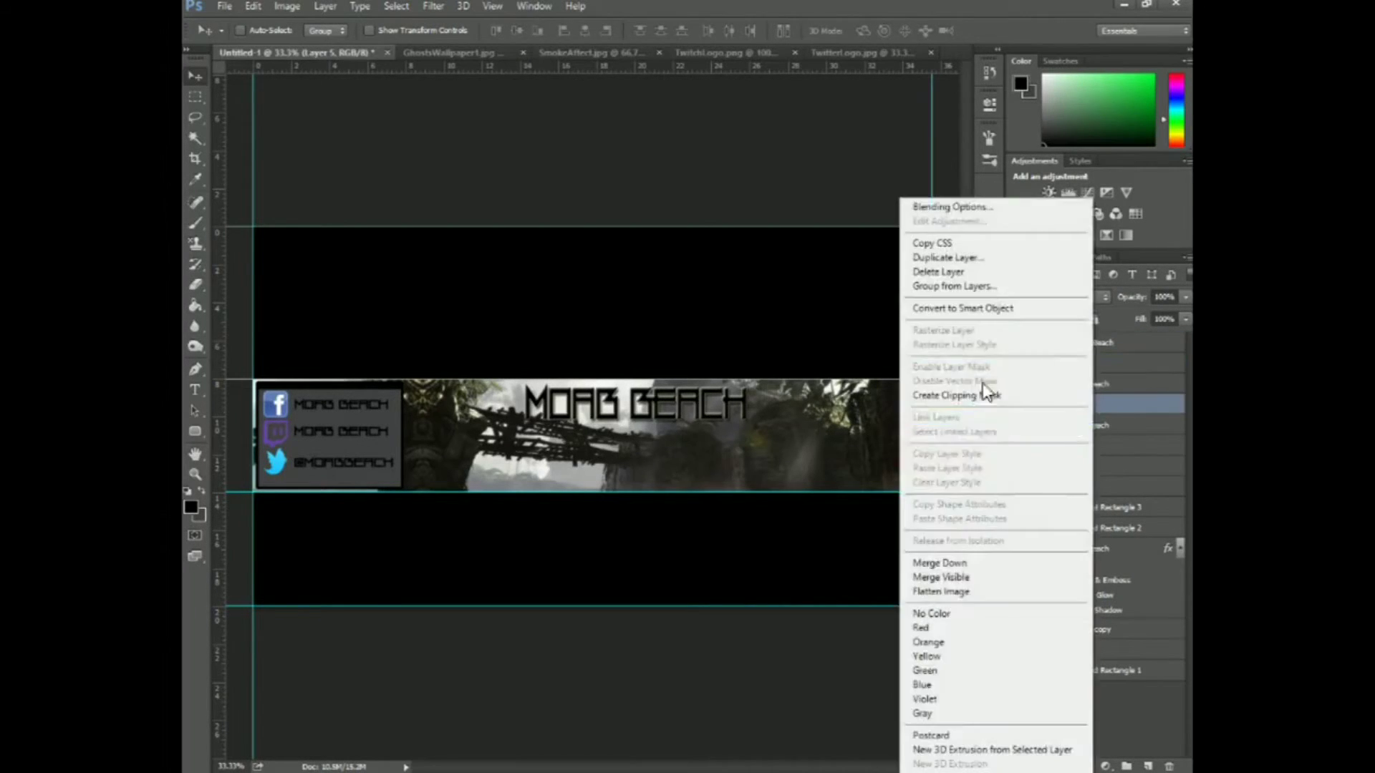
click(1122, 398)
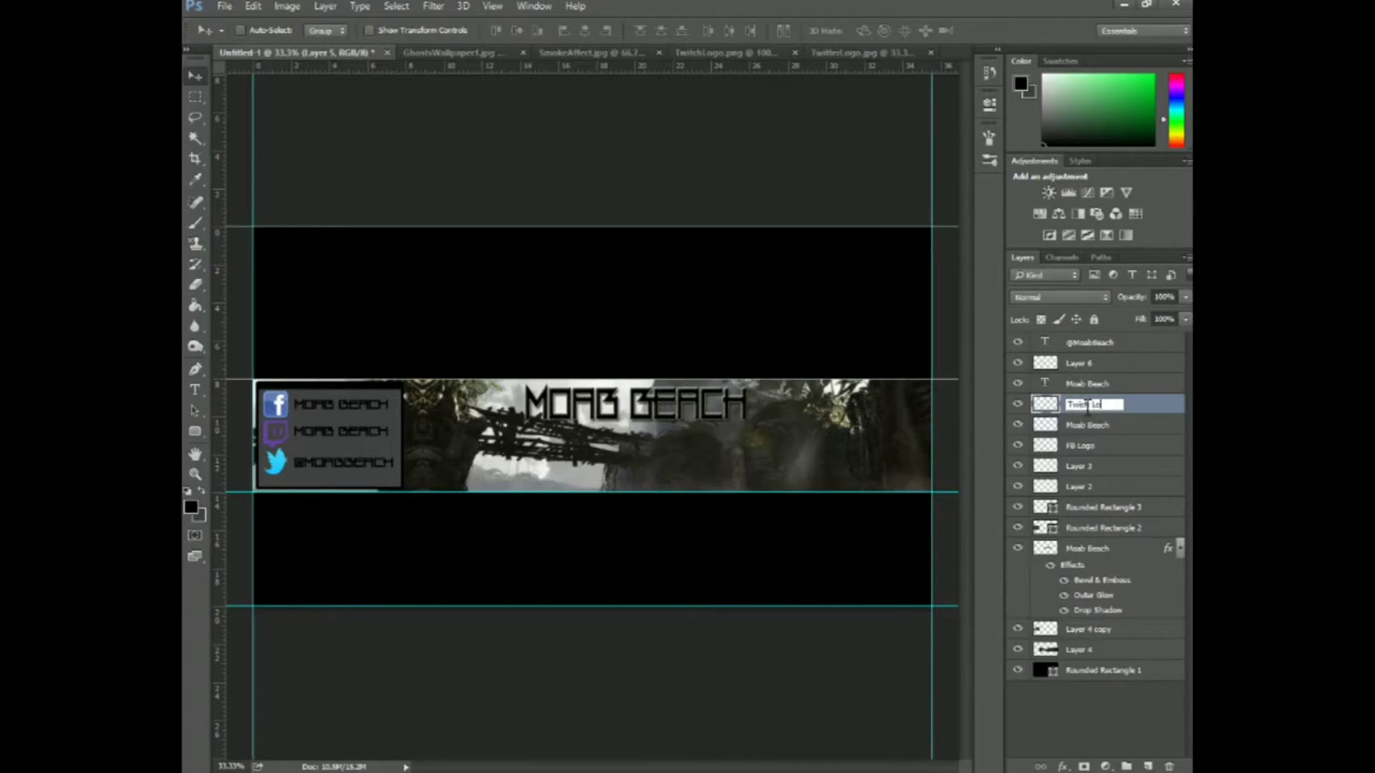
double_click(1090, 363)
text(Twitter Logo)
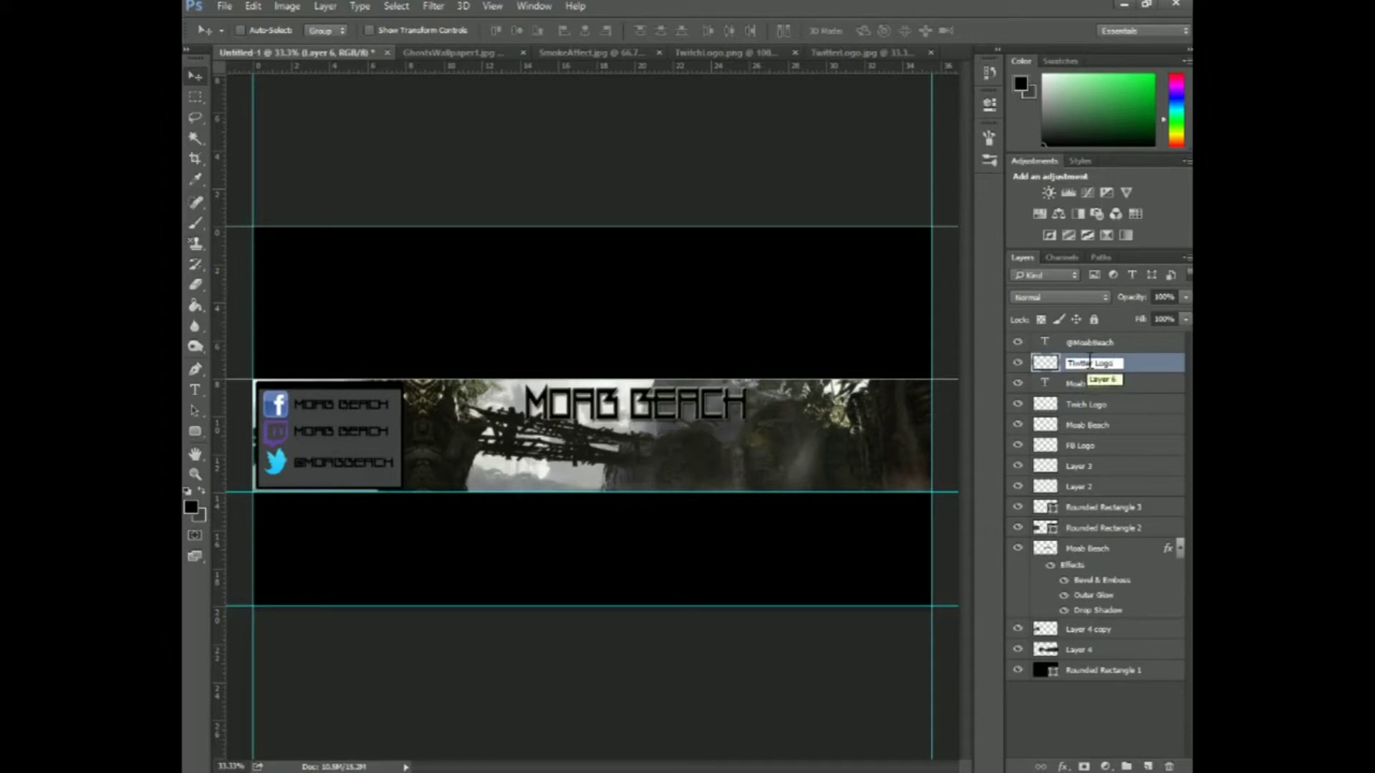
key(Return)
Copy the smoke image into the banner, set its blend mode to Linear Dodge (Add), and position it behind the title area.
click(552, 52)
drag(258, 243, 513, 259)
click(1058, 297)
click(1064, 425)
mouse_move(664, 303)
mouse_down()
mouse_move(759, 405)
mouse_move(797, 401)
mouse_move(616, 403)
mouse_up()
Bring the large title's layer above the smoke and move the title down to the strip's vertical middle.
drag(1087, 569, 1095, 336)
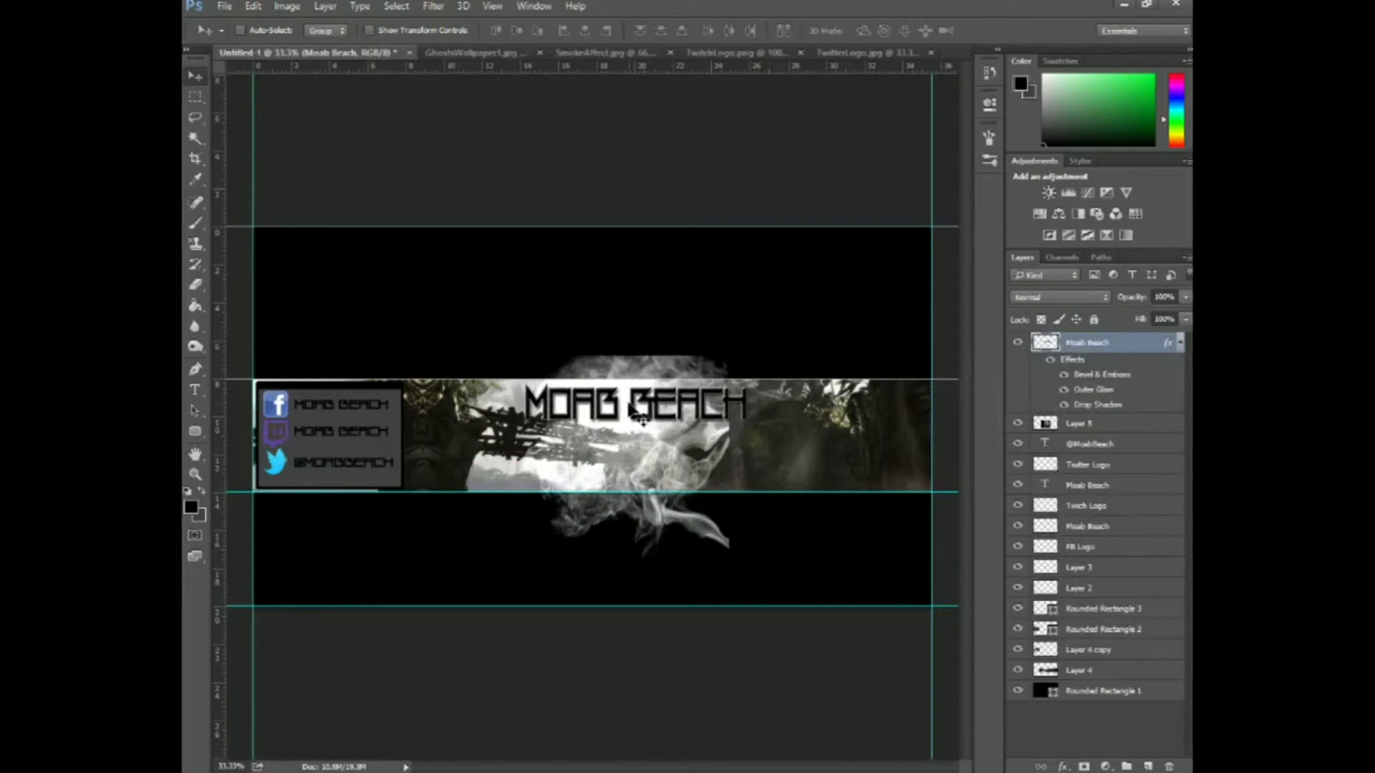
key(shift+Down)
key(shift+Down)
key(shift+Down)
key(shift+Down)
key(shift+Down)
key(shift+Down)
key(shift+Down)
key(shift+Down)
key(shift+Down)
key(shift+Down)
key(shift+Down)
key(shift+Down)
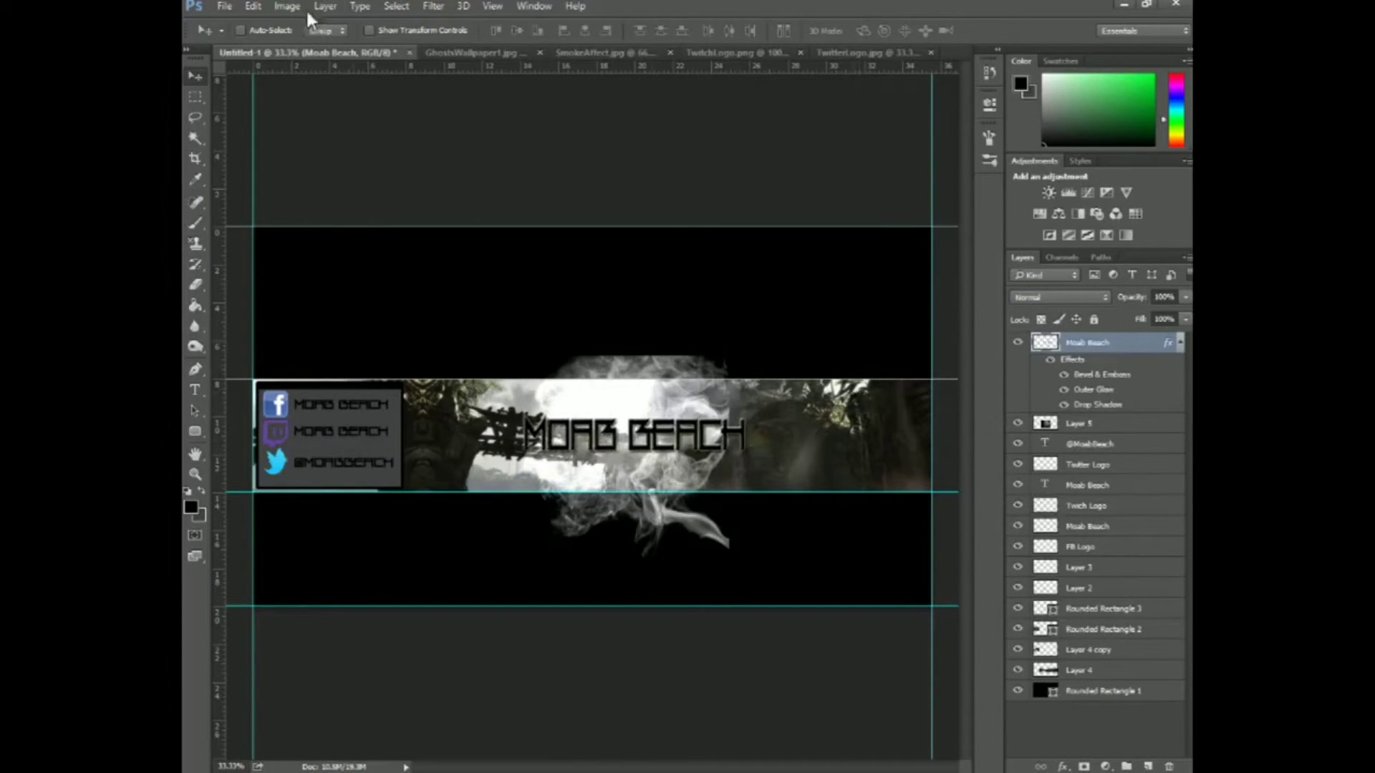
Delete the smoke extending above and below the wallpaper strip using rectangular selections, and deselect.
click(1119, 431)
click(194, 96)
drag(252, 226, 929, 380)
drag(253, 493, 931, 607)
key(Delete)
key(v)
key(ctrl+d)
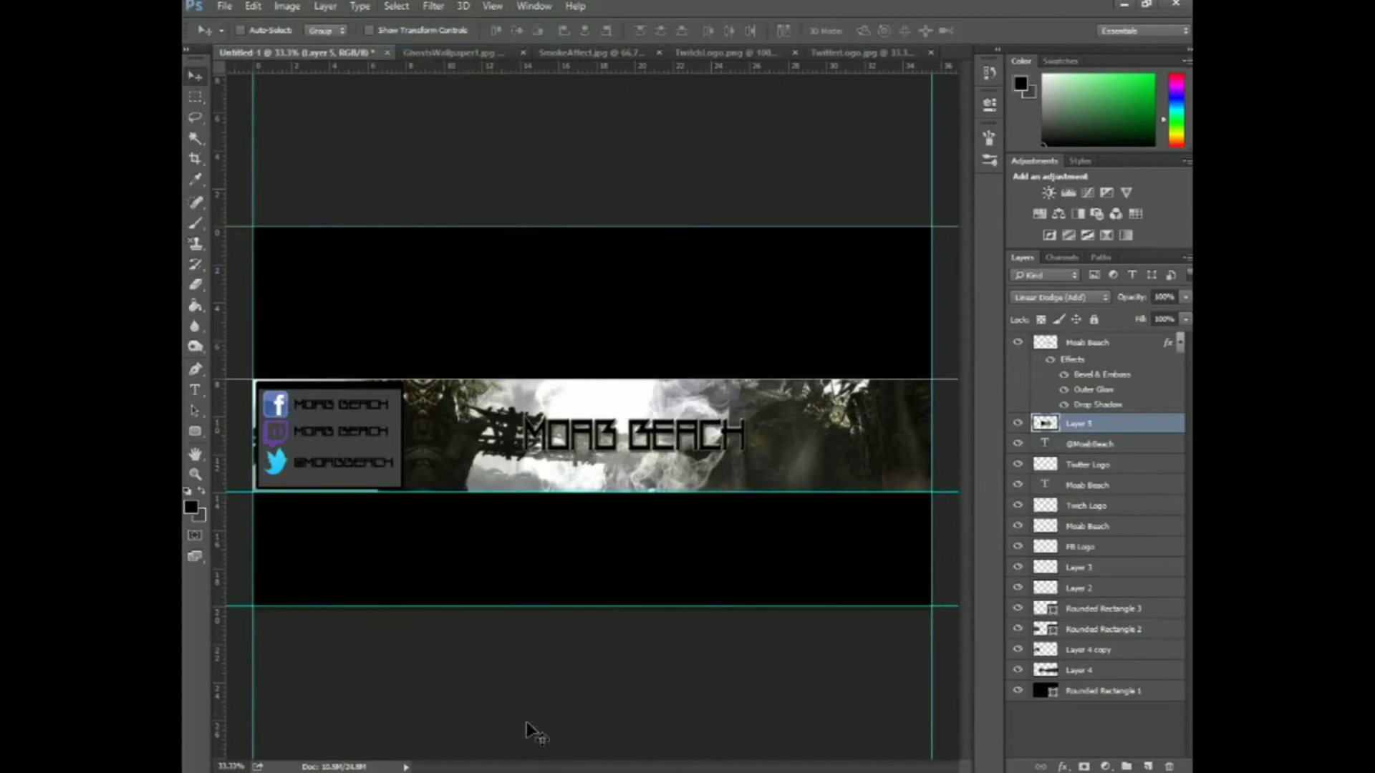
Duplicate the smoke layer and shift the copy right along the wallpaper strip.
right_click(1091, 434)
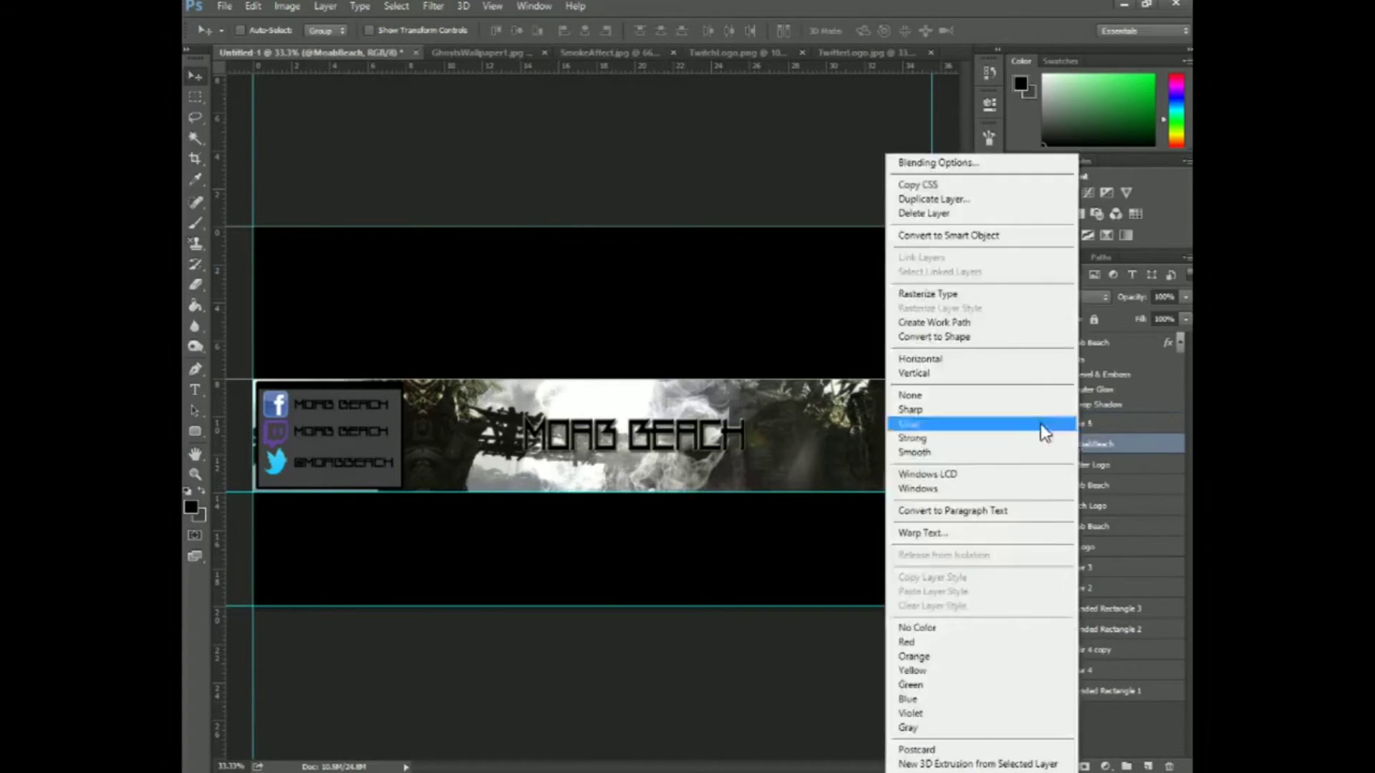
click(948, 257)
key(Return)
key(shift+Right)
key(shift+Right)
key(shift+Right)
key(shift+Right)
key(shift+Right)
key(shift+Right)
key(shift+Right)
key(shift+Right)
key(shift+Right)
key(shift+Right)
key(shift+Right)
key(shift+Right)
key(shift+Right)
key(shift+Right)
key(shift+Right)
key(shift+Right)
key(shift+Right)
key(shift+Right)
key(shift+Right)
key(shift+Right)
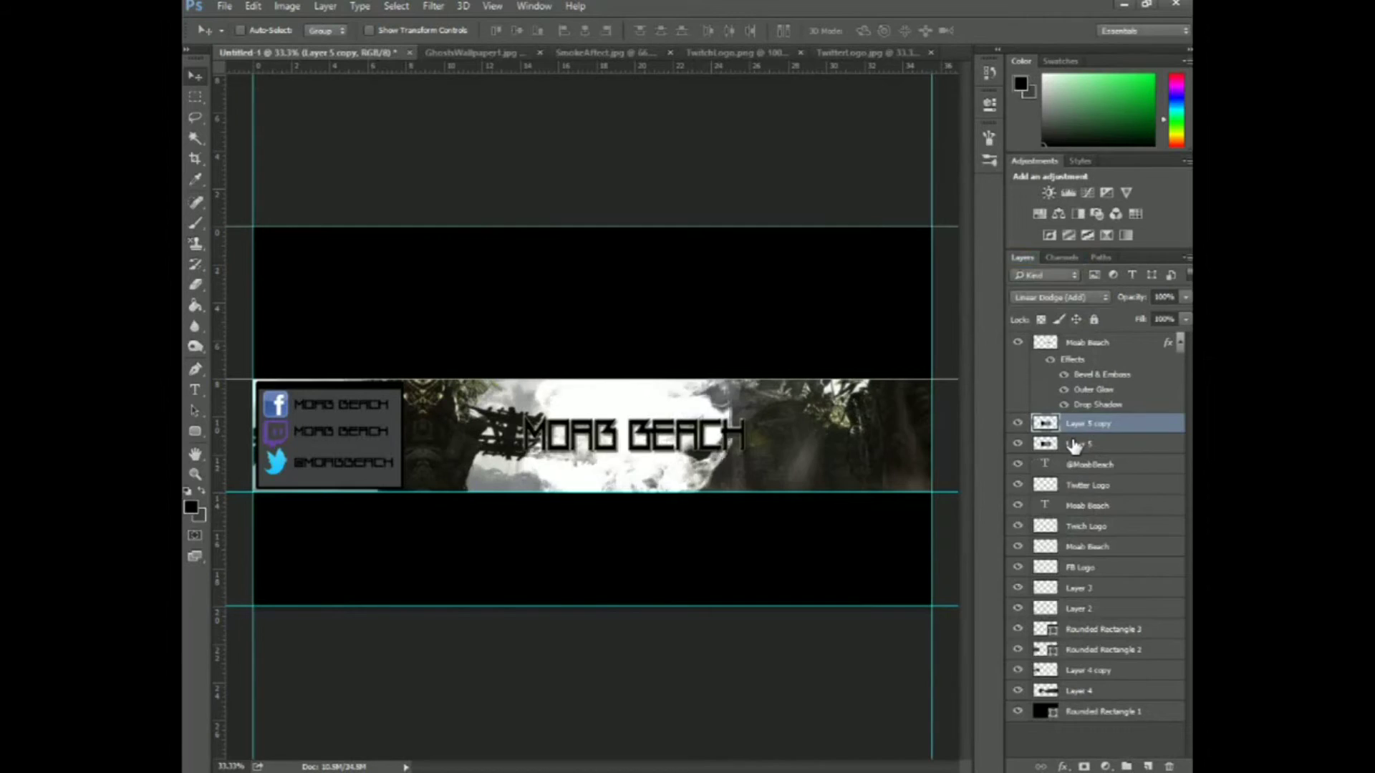
Shift the original smoke layer left behind the start of the title.
click(1069, 437)
key(shift+Left)
key(shift+Left)
key(shift+Left)
key(shift+Left)
key(shift+Left)
key(shift+Left)
key(shift+Left)
key(shift+Left)
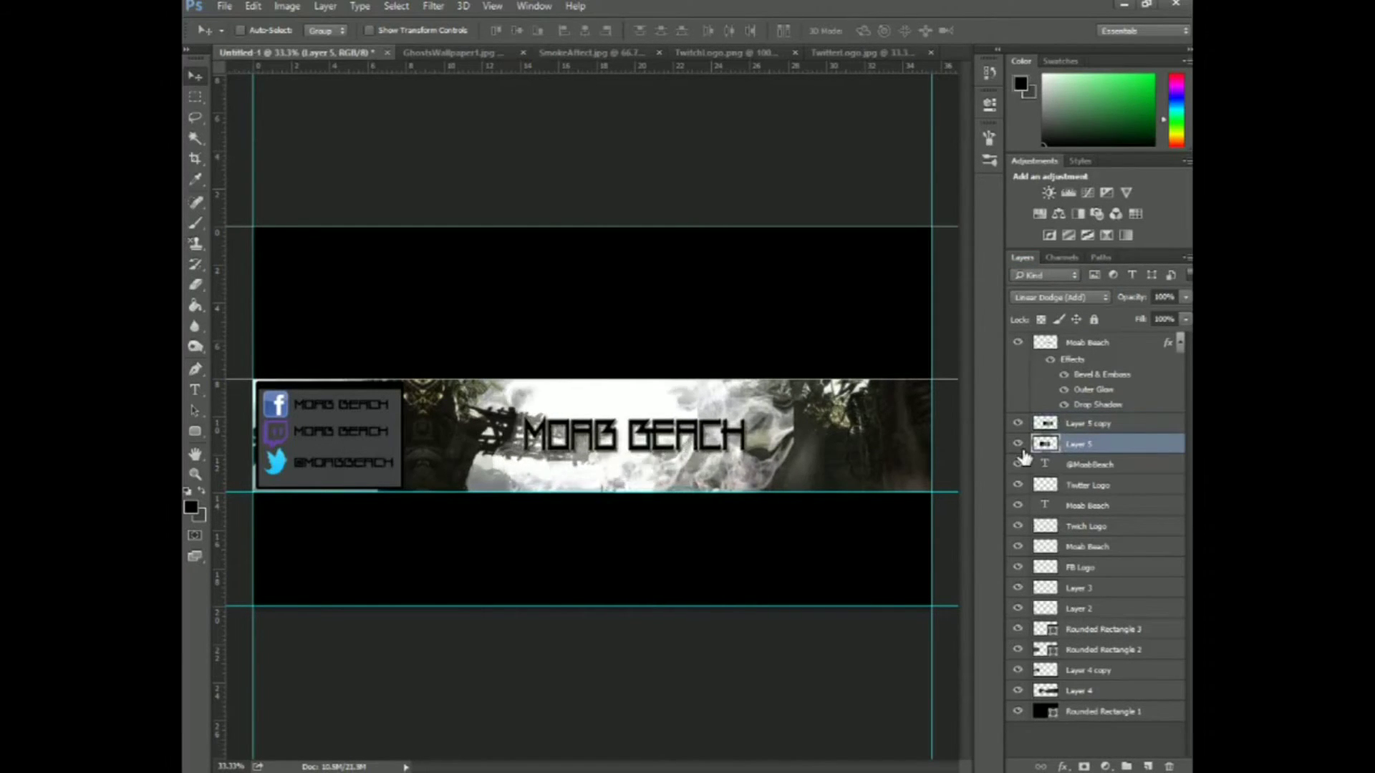
Rotate the duplicated smoke and shift it further right past the end of the title.
click(1089, 423)
click(254, 6)
mouse_move(286, 330)
click(524, 447)
key(shift+Right)
key(shift+Right)
key(shift+Right)
key(shift+Right)
key(shift+Right)
key(shift+Right)
key(shift+Right)
key(shift+Right)
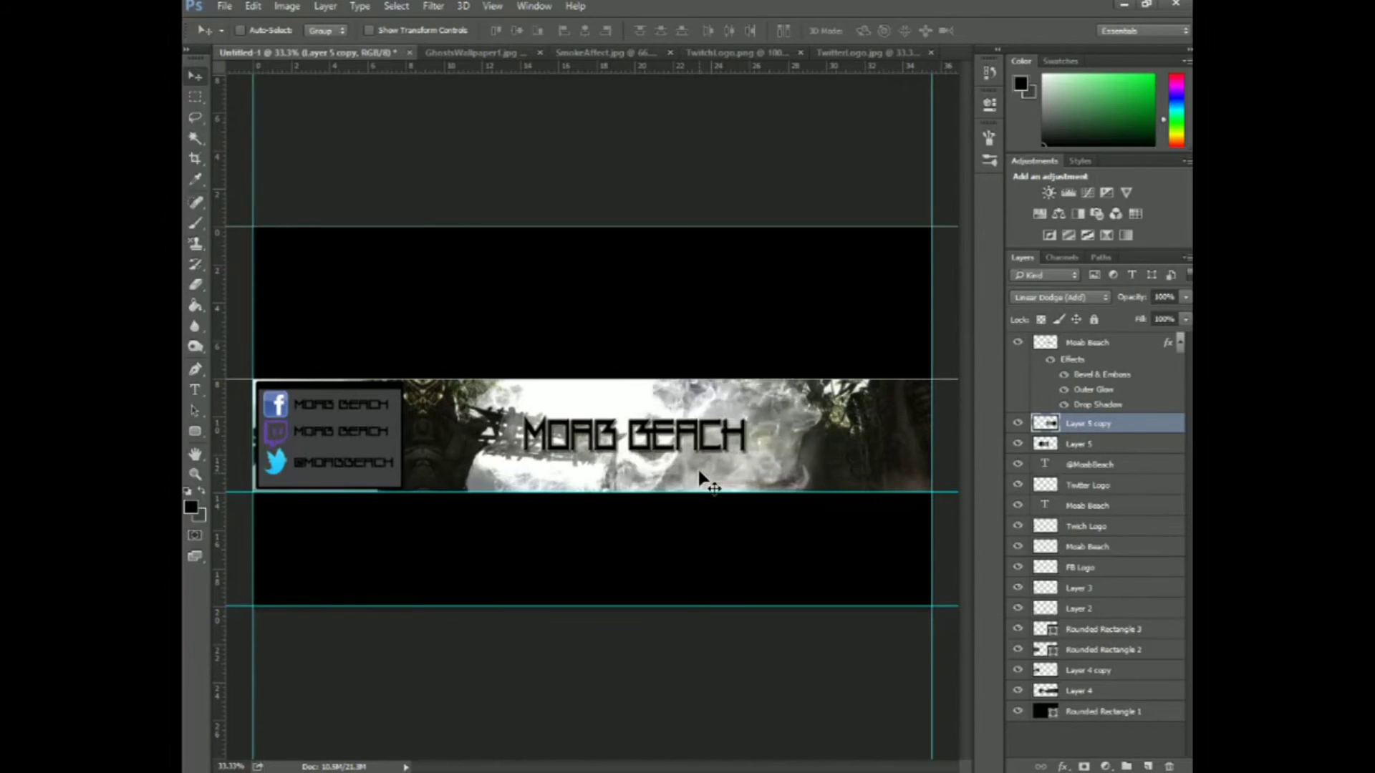
Nudge the original smoke layer horizontally until it sits slightly further left of the title.
click(1063, 445)
key(shift+Left)
key(shift+Left)
key(shift+Left)
key(shift+Left)
key(shift+Left)
key(shift+Left)
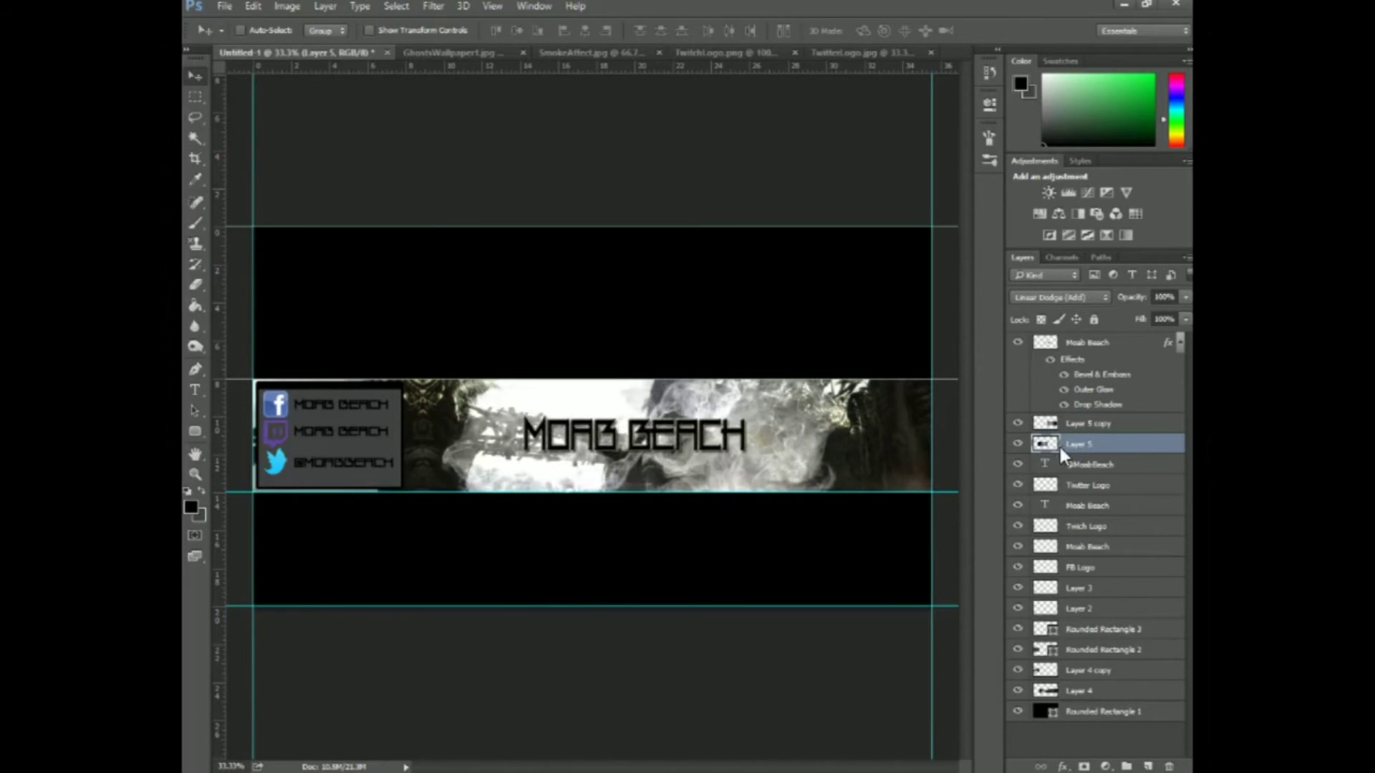
key(shift+Right)
key(shift+Right)
key(shift+Right)
key(shift+Right)
key(shift+Right)
key(shift+Right)
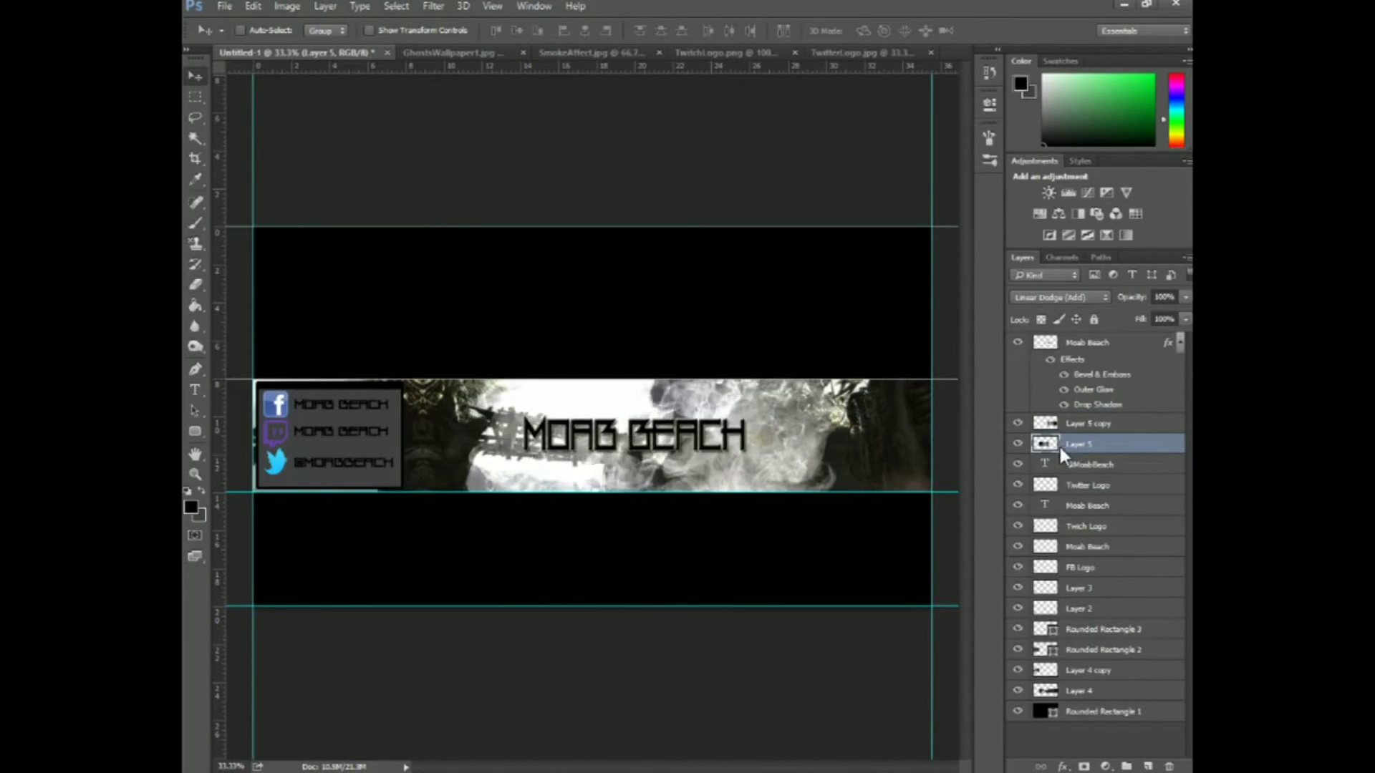
key(shift+Left)
key(shift+Left)
key(shift+Left)
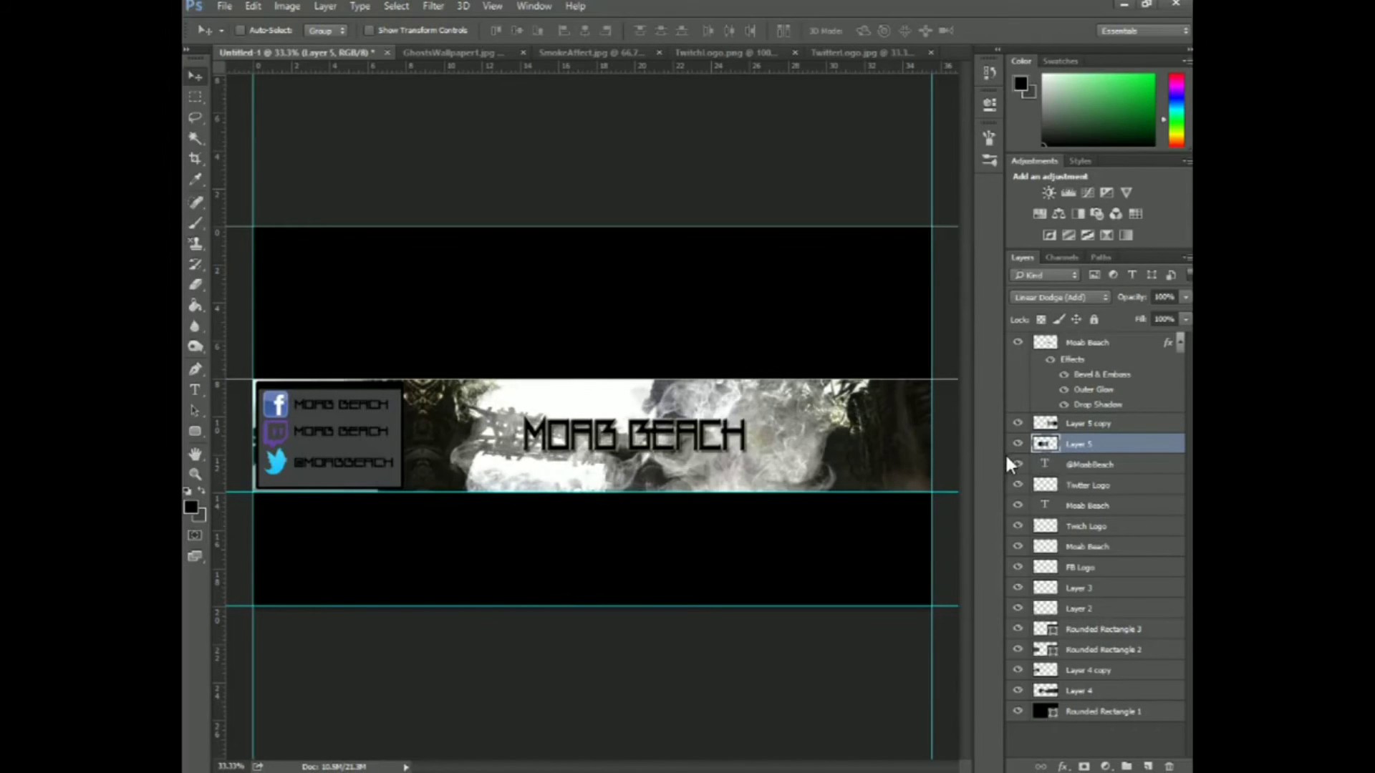
Try rotating the duplicated smoke layer 90° clockwise and counterclockwise, and shift it left.
click(1092, 424)
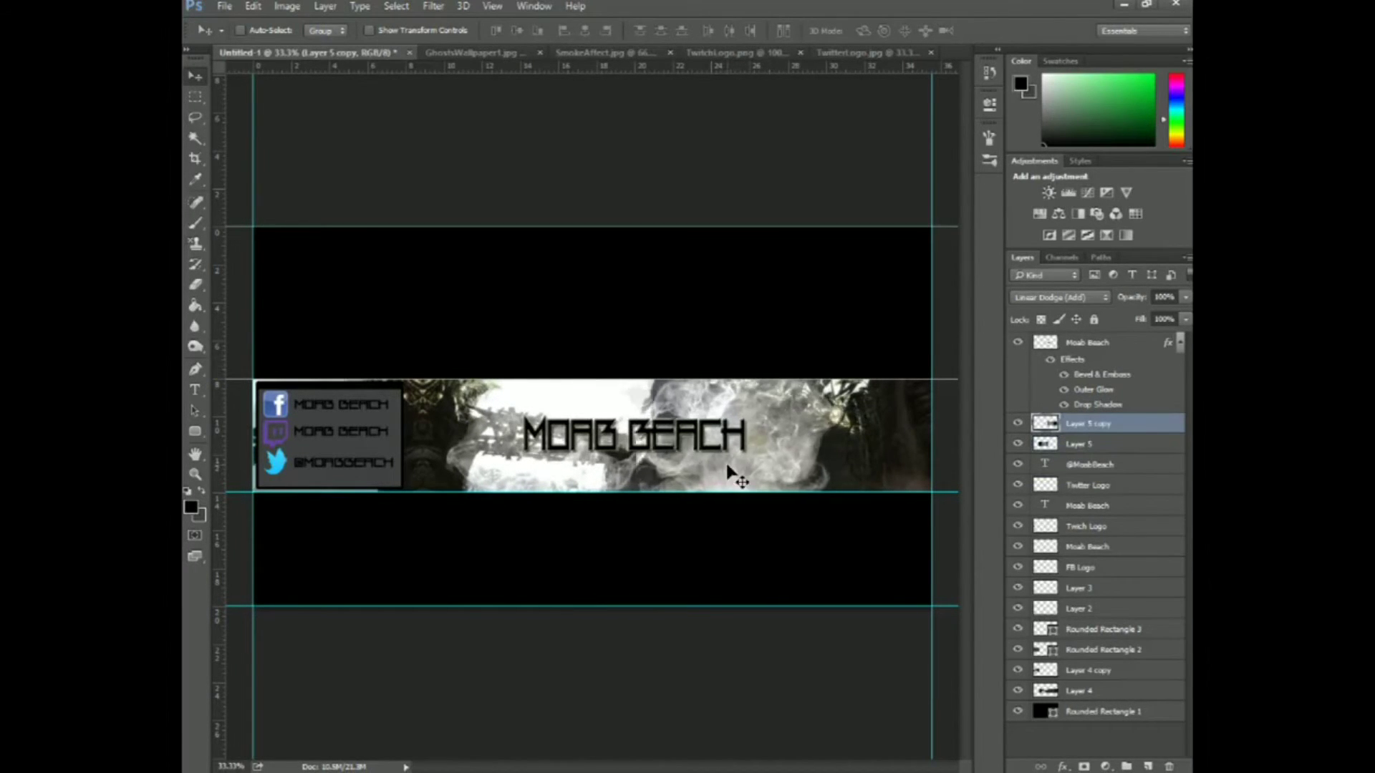
click(254, 6)
mouse_move(315, 330)
click(513, 464)
click(254, 7)
click(518, 480)
click(255, 6)
click(516, 475)
drag(762, 478, 730, 480)
Delete the duplicated smoke layer and bring a fresh copy of the SmokeAffect.jpg smoke into the banner over the title's end.
key(Delete)
click(573, 53)
drag(587, 344, 630, 470)
Set the new smoke layer's blend mode to Linear Dodge (Add) and shift it slightly left.
click(1060, 297)
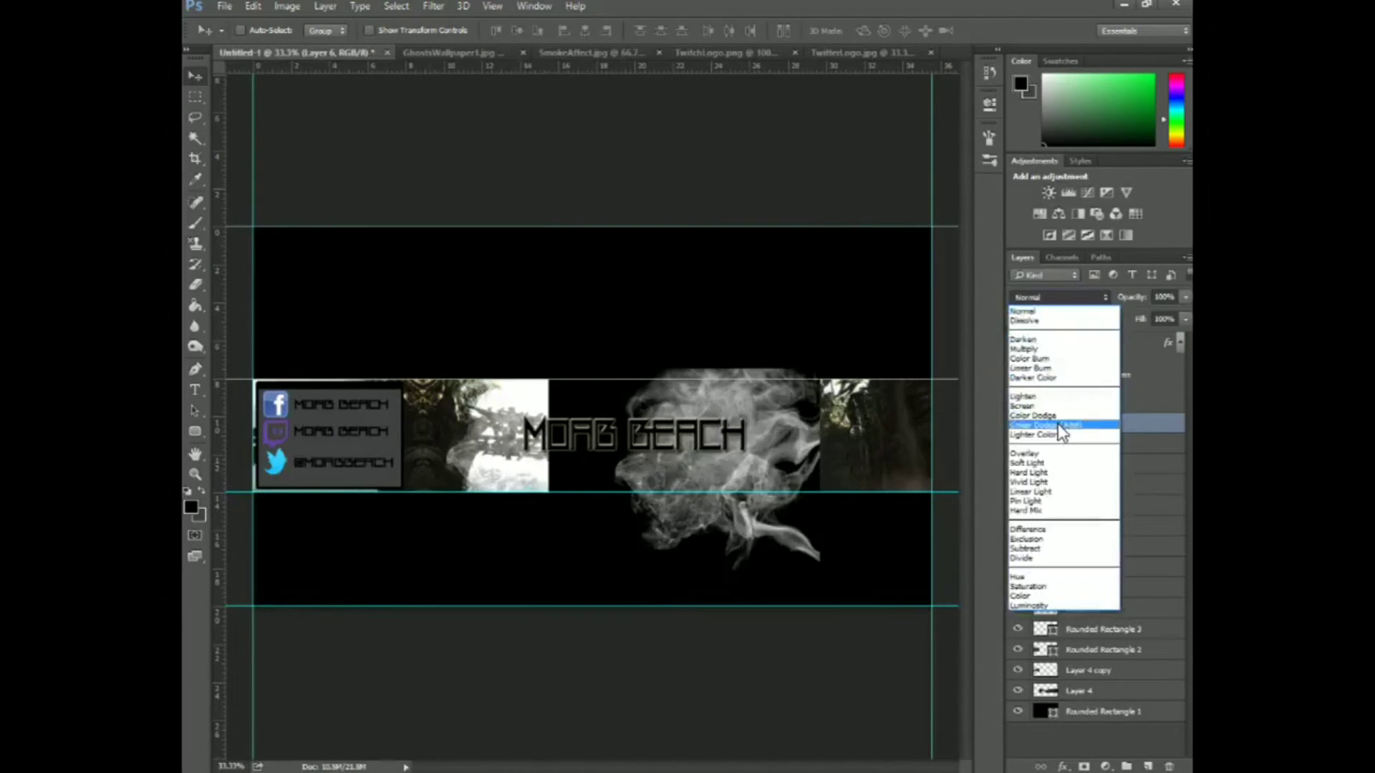
click(1058, 421)
drag(770, 465, 730, 467)
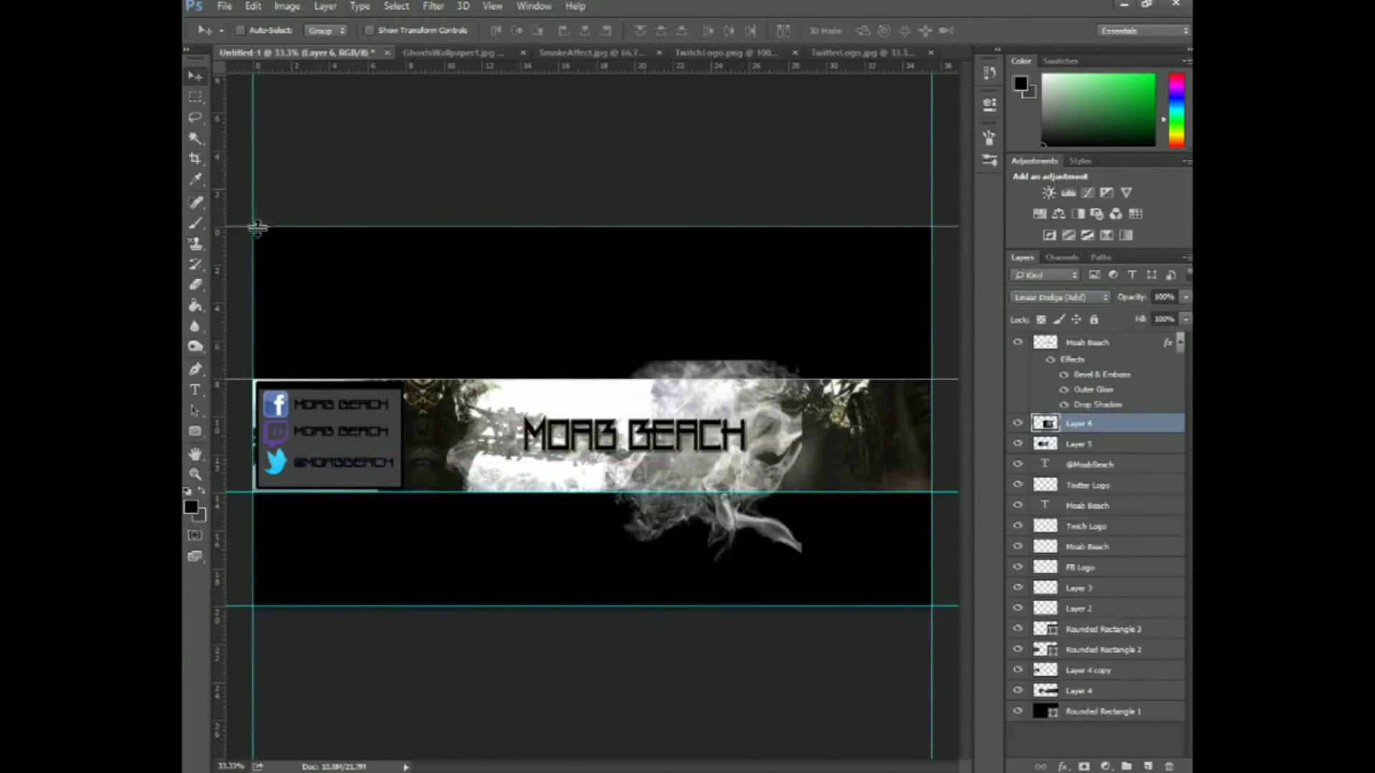
Rotate the new smoke clockwise so its wisp points down-left, and reposition it behind the end of the title.
click(253, 6)
mouse_move(393, 333)
click(476, 362)
drag(808, 570, 550, 502)
drag(655, 545, 729, 499)
drag(733, 574, 733, 533)
key(Return)
Delete the new smoke extending above and below the wallpaper strip using rectangular selections, and deselect.
key(m)
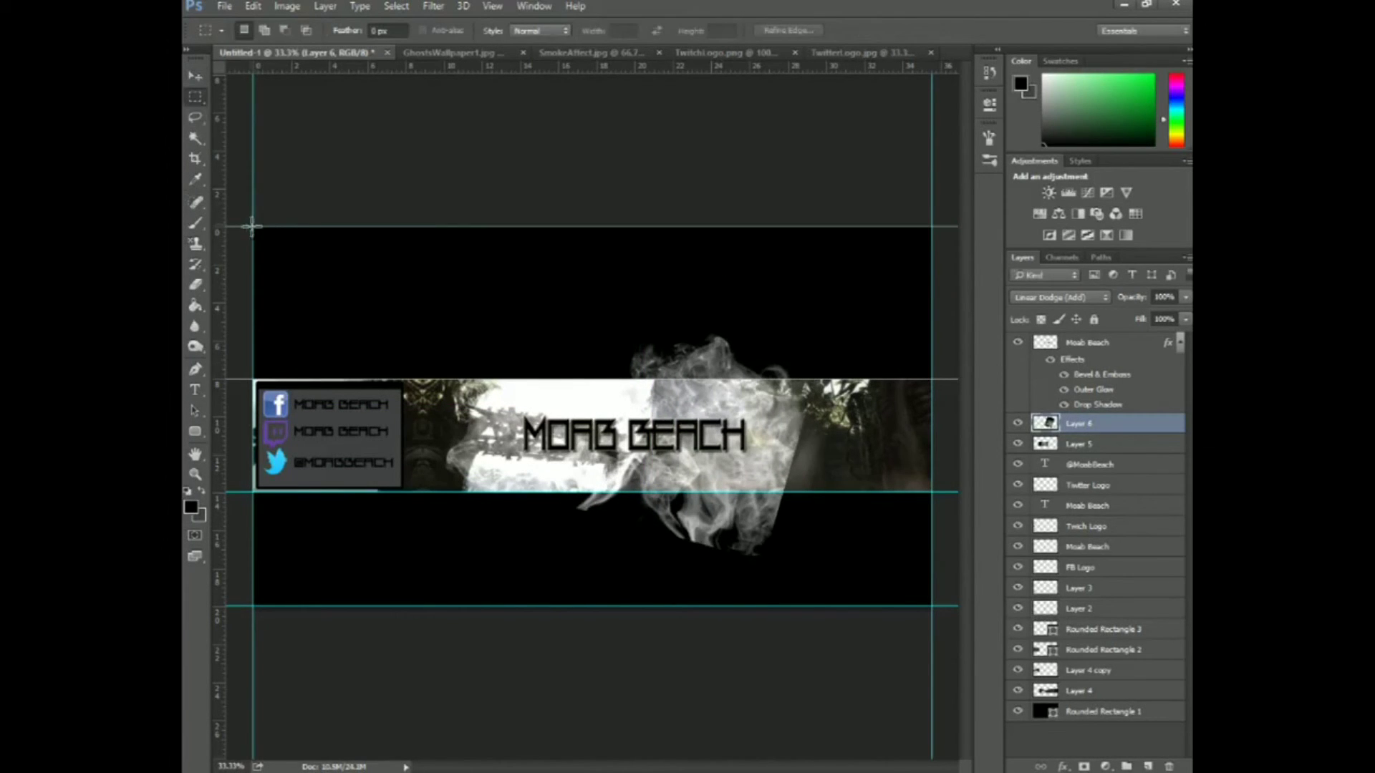
drag(254, 226, 931, 380)
drag(254, 492, 931, 606)
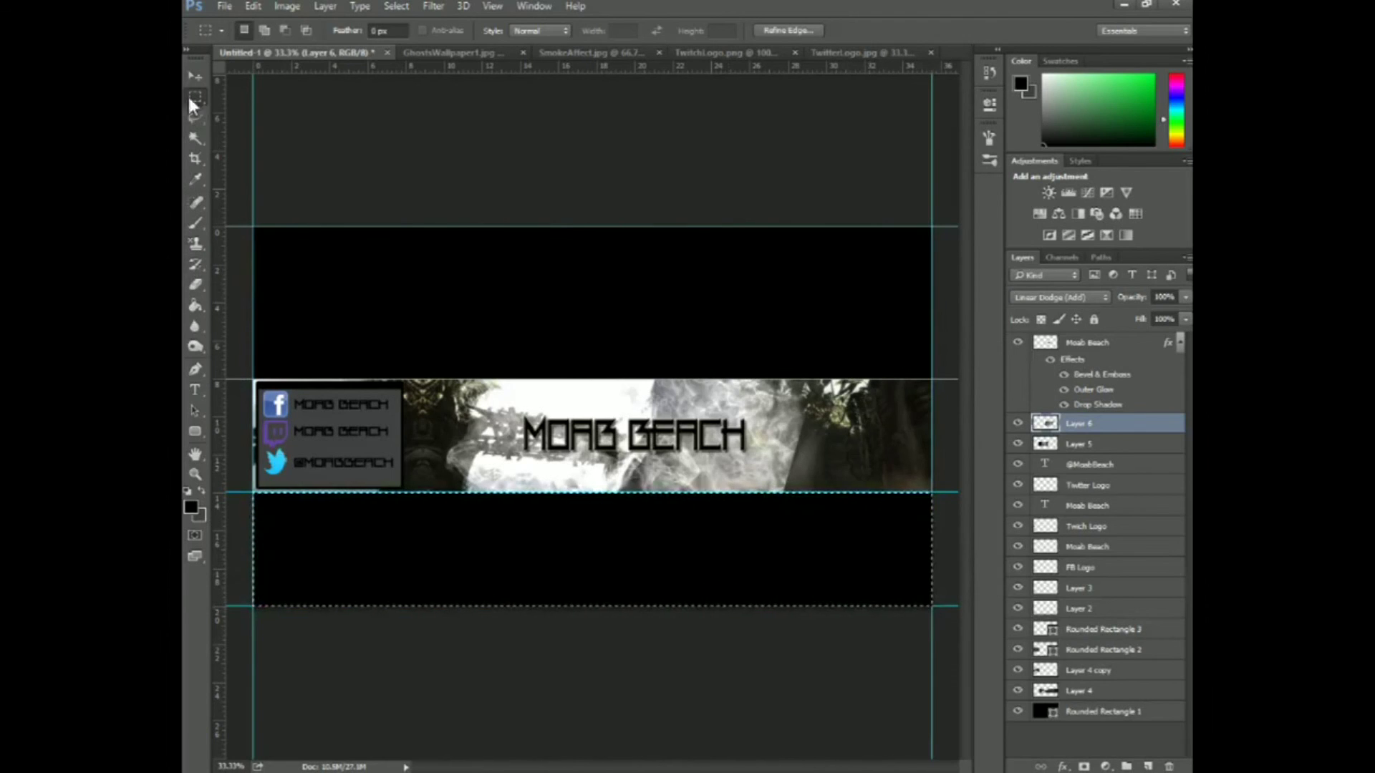
click(195, 75)
click(396, 6)
click(422, 38)
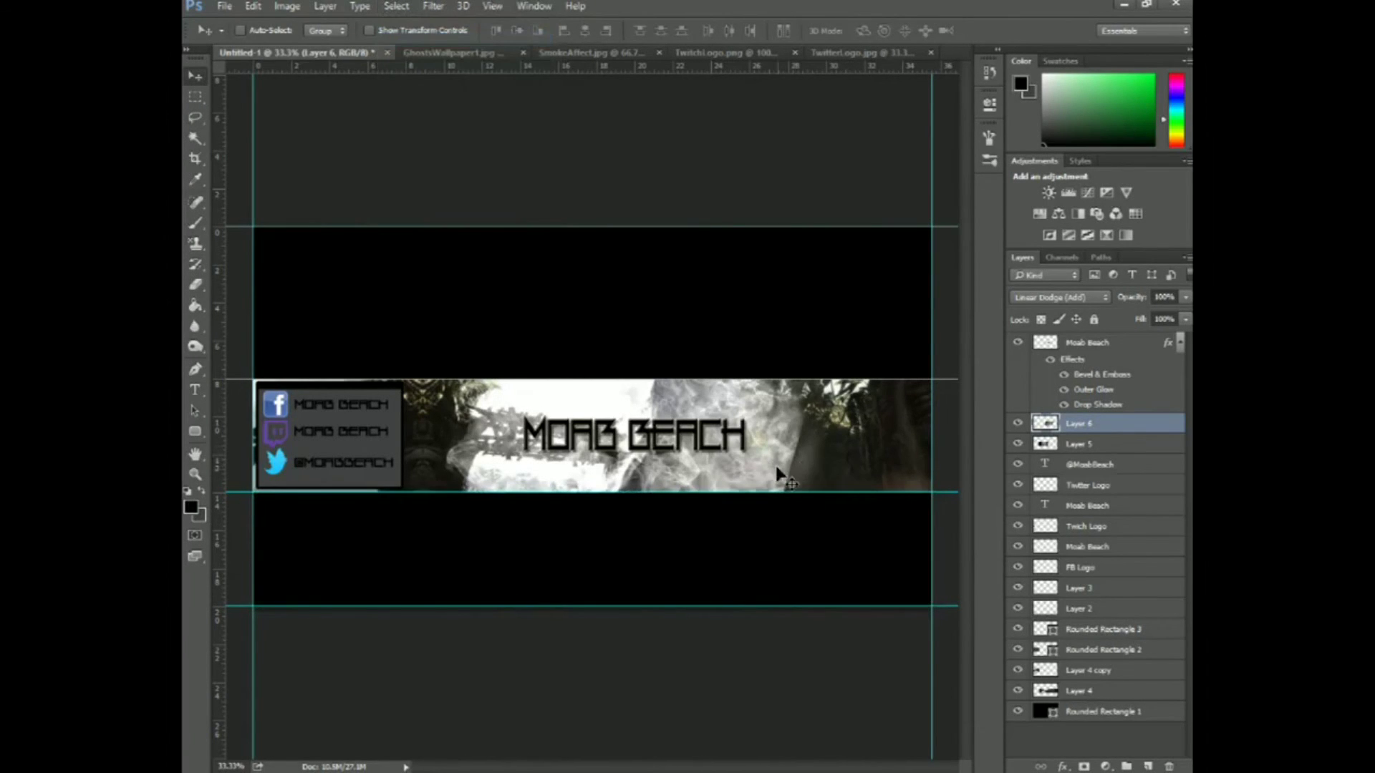
Check the source smoke image, and flip the banner's new smoke layer vertically.
click(545, 53)
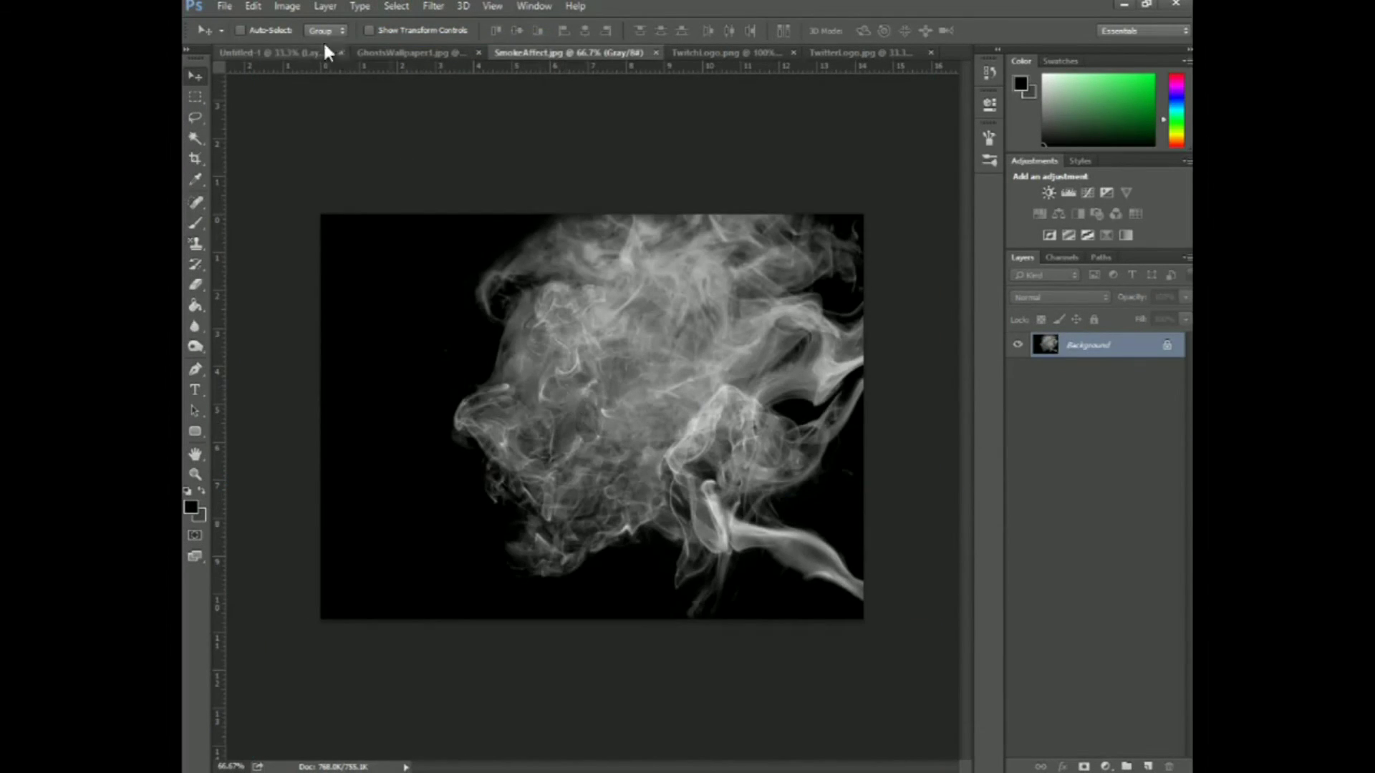
click(294, 52)
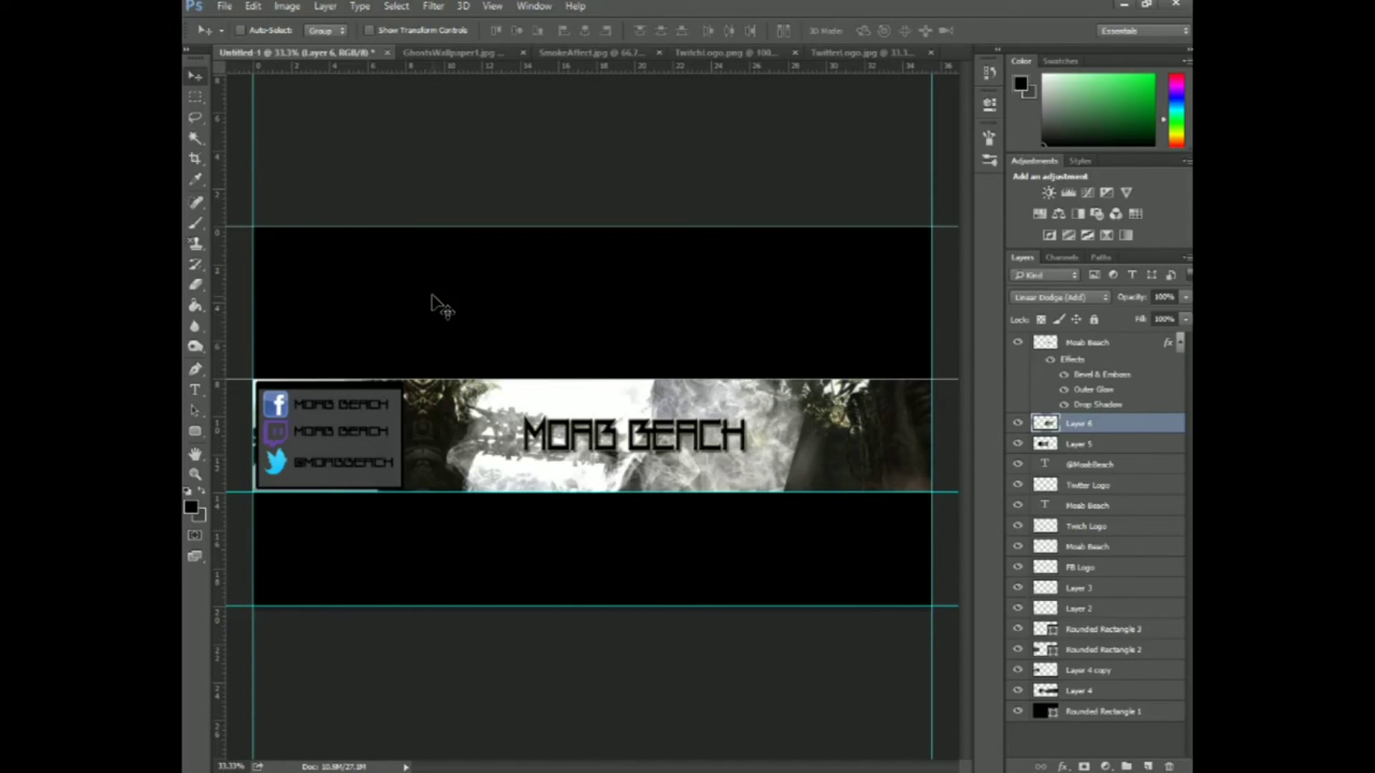
click(253, 6)
mouse_move(287, 329)
click(477, 351)
click(253, 5)
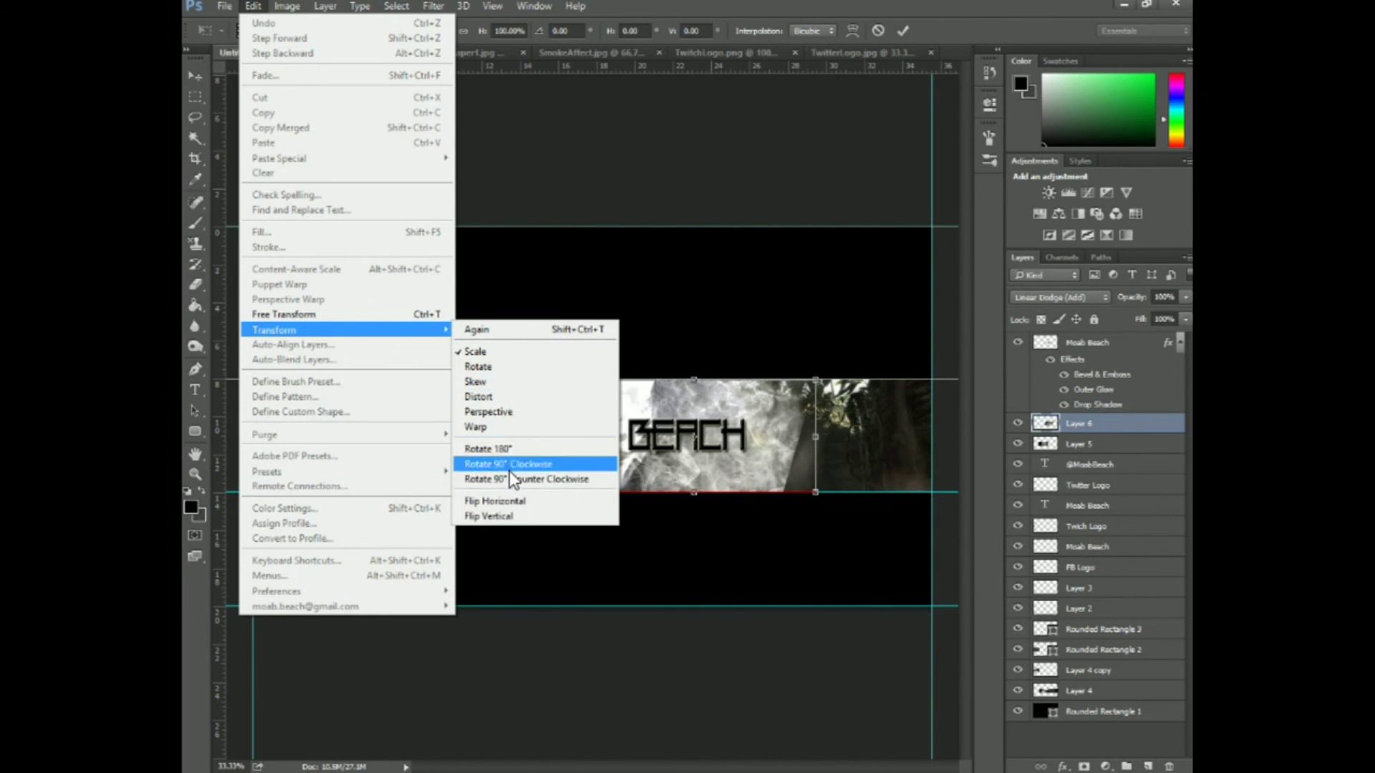
click(513, 516)
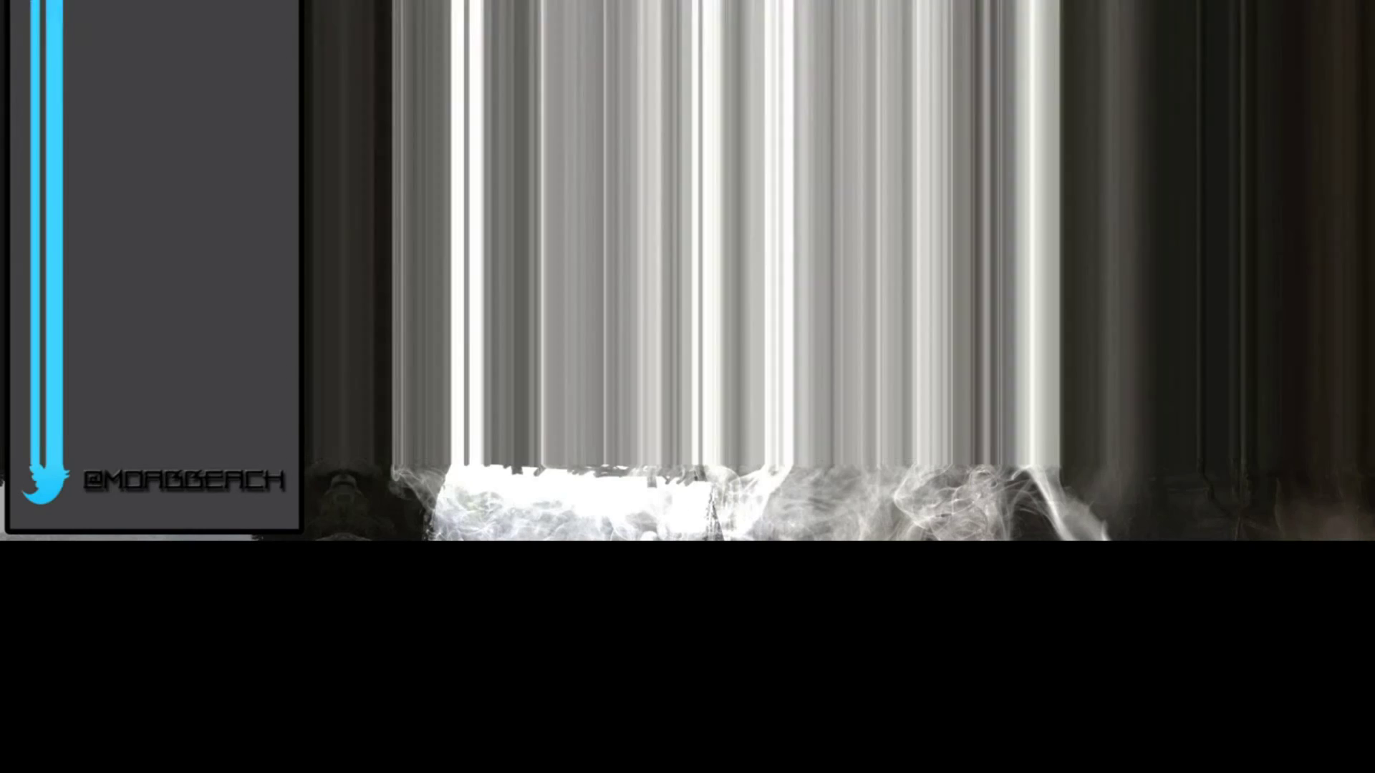